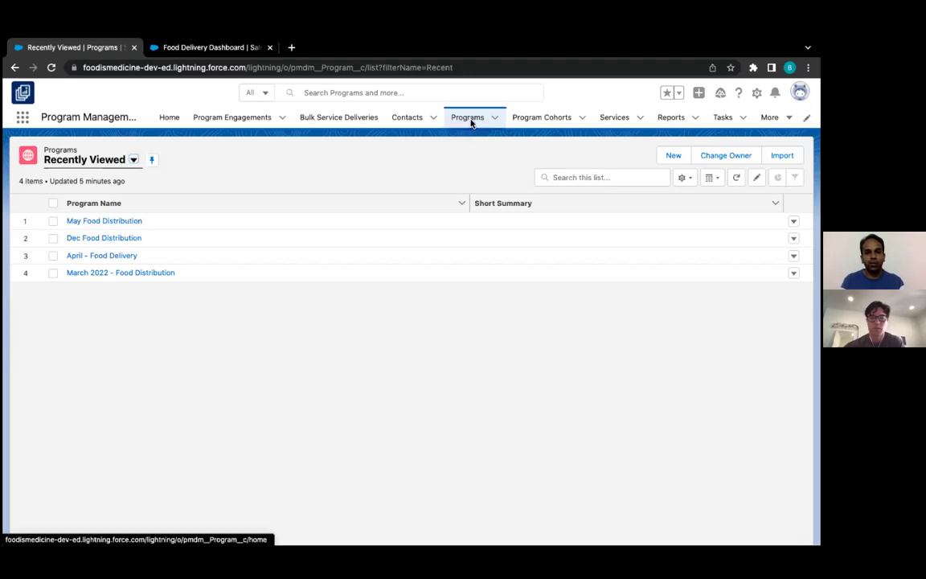
# Step: Start a new program named Winter Food Delivery with status Active
pyautogui.click(670, 155)
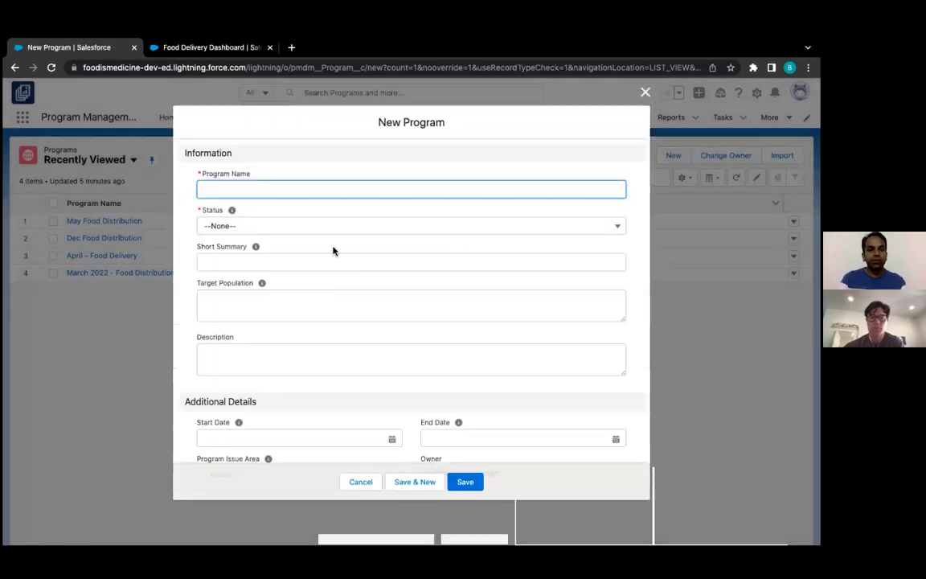
pyautogui.write('Winter')
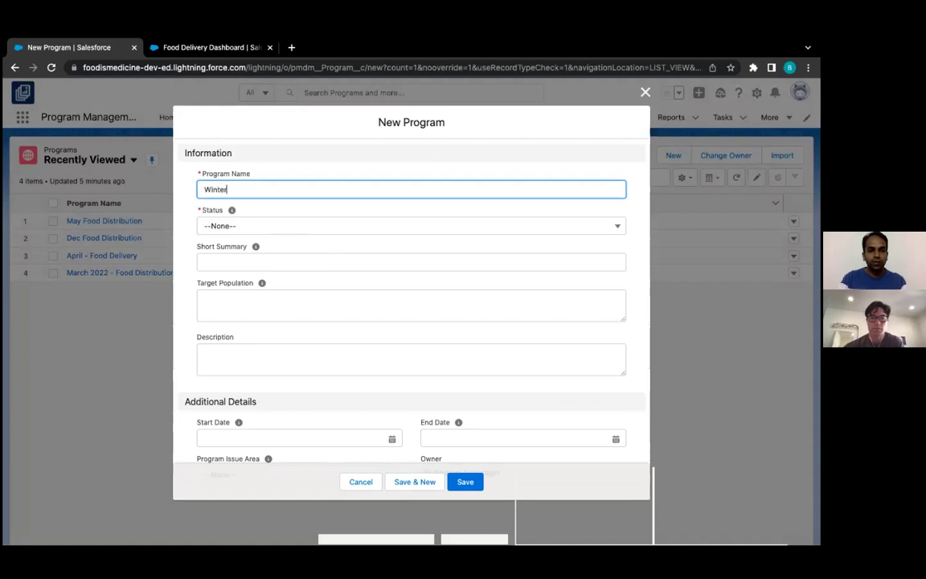
pyautogui.write(' Food Delivery')
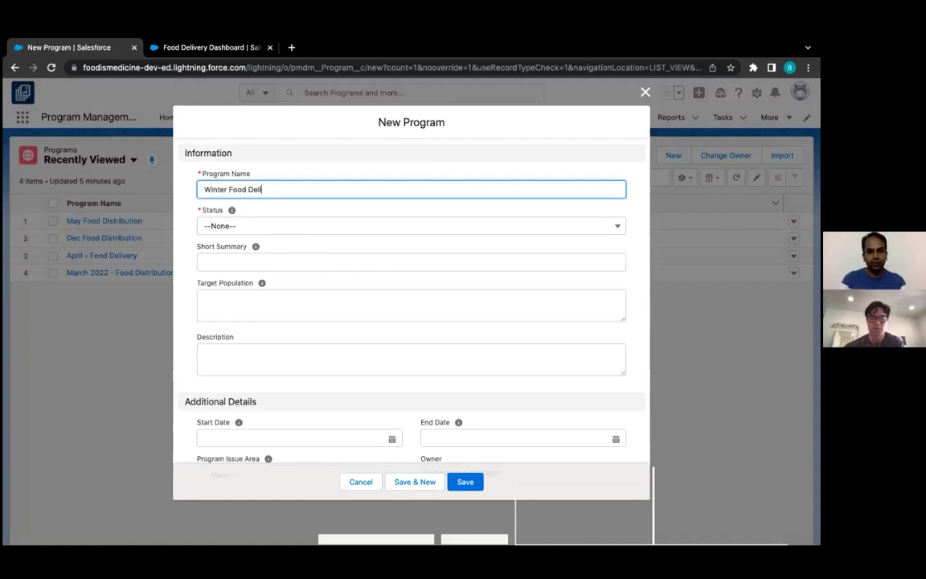
pyautogui.click(390, 225)
pyautogui.click(275, 288)
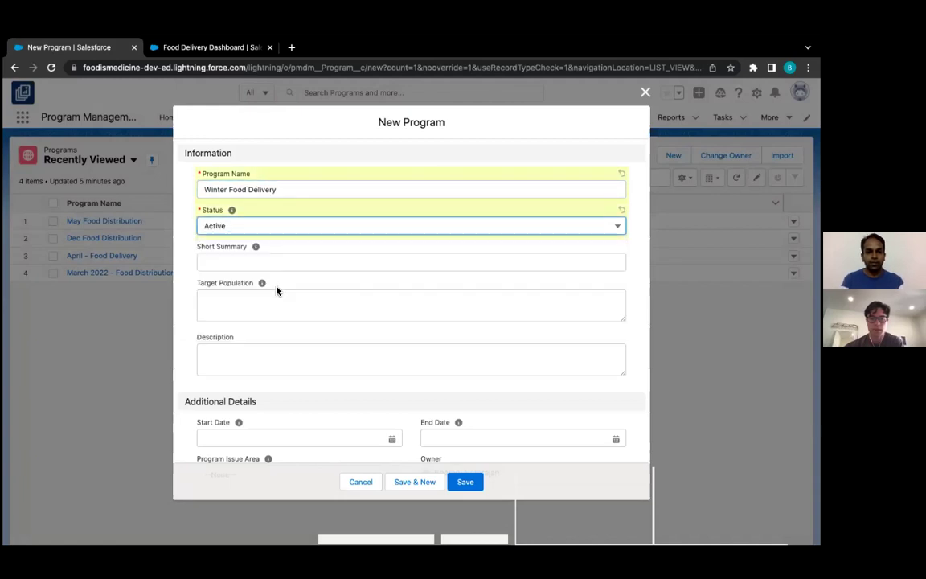
# Step: Set the program to run from 12/1/2022 to 12/31/2022
pyautogui.scroll(-2, 309, 378)
pyautogui.click(310, 400)
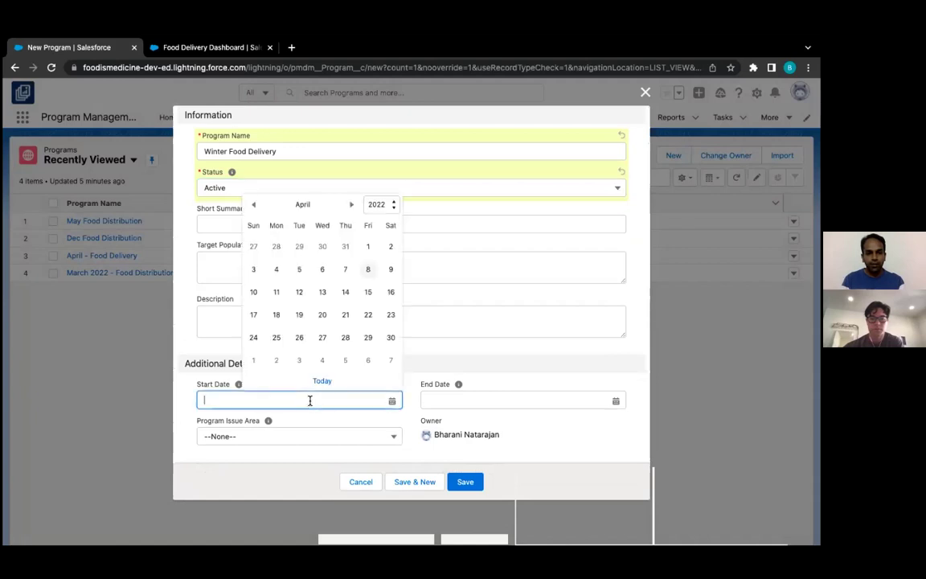
pyautogui.click(352, 206)
pyautogui.click(353, 206)
pyautogui.click(352, 206)
pyautogui.click(353, 205)
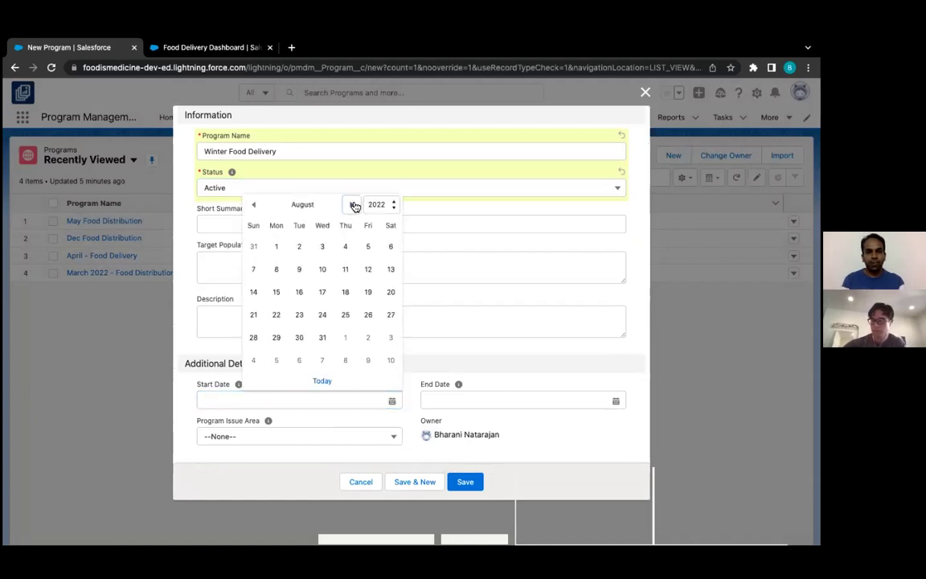
pyautogui.click(354, 206)
pyautogui.click(354, 206)
pyautogui.click(354, 206)
pyautogui.click(353, 206)
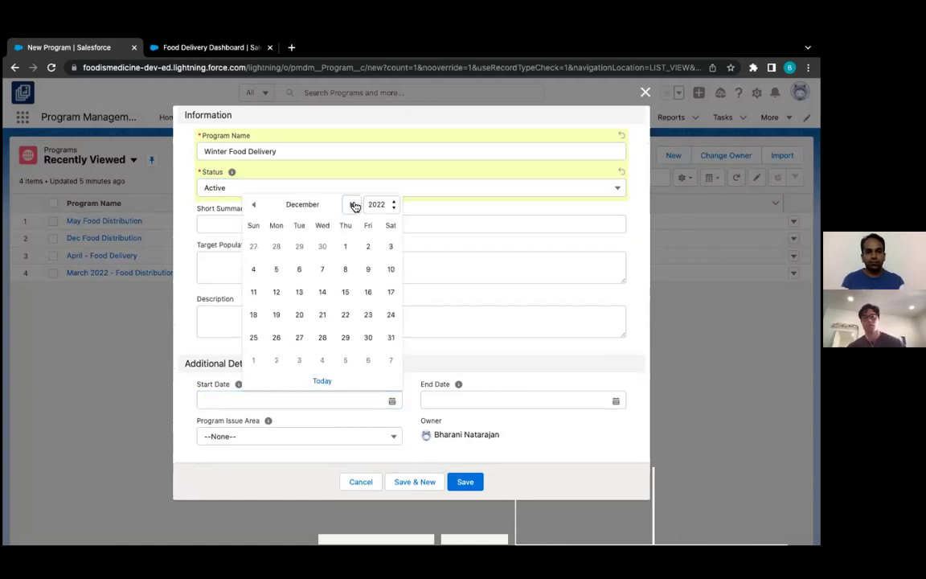
pyautogui.click(345, 247)
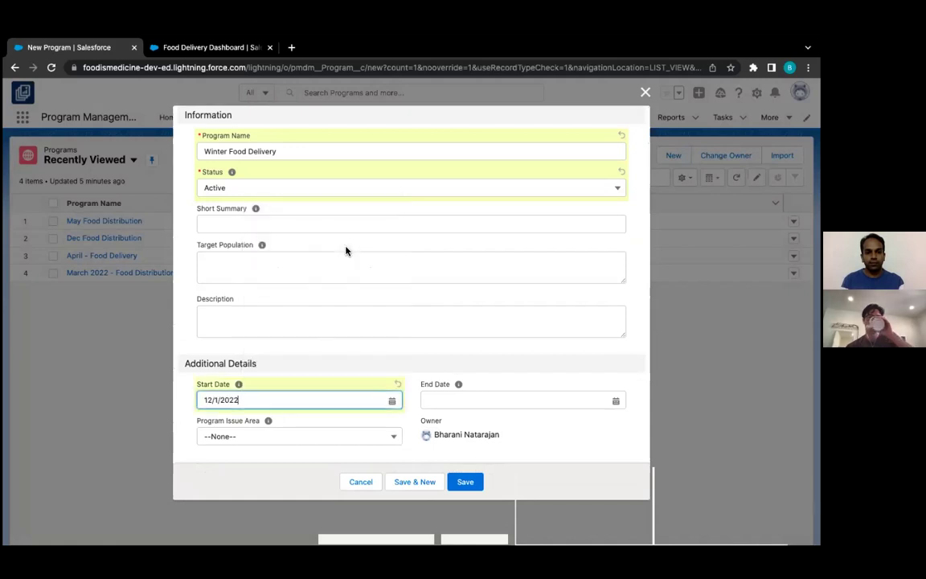
pyautogui.click(472, 400)
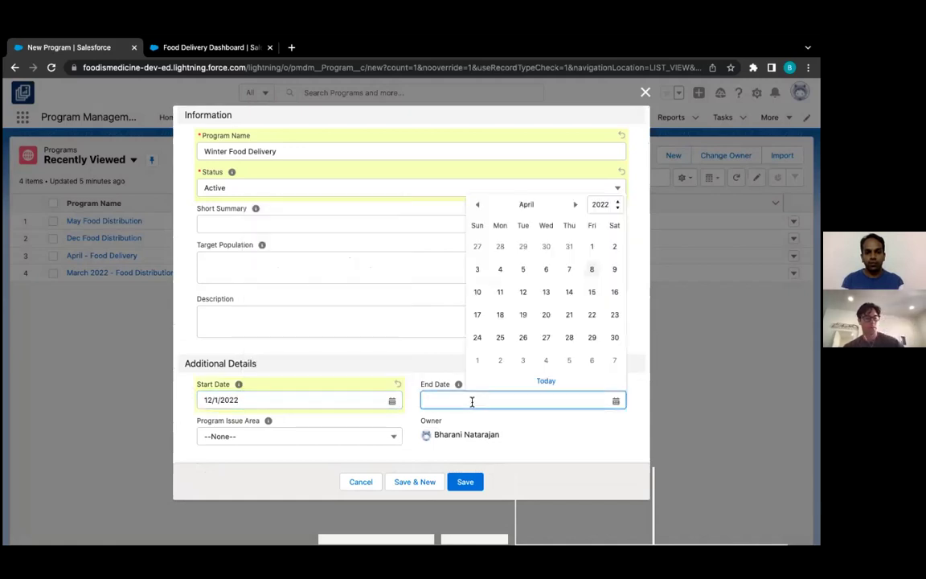
pyautogui.click(575, 205)
pyautogui.click(576, 205)
pyautogui.click(576, 205)
pyautogui.click(577, 205)
pyautogui.click(577, 205)
pyautogui.click(576, 205)
pyautogui.click(577, 205)
pyautogui.click(576, 205)
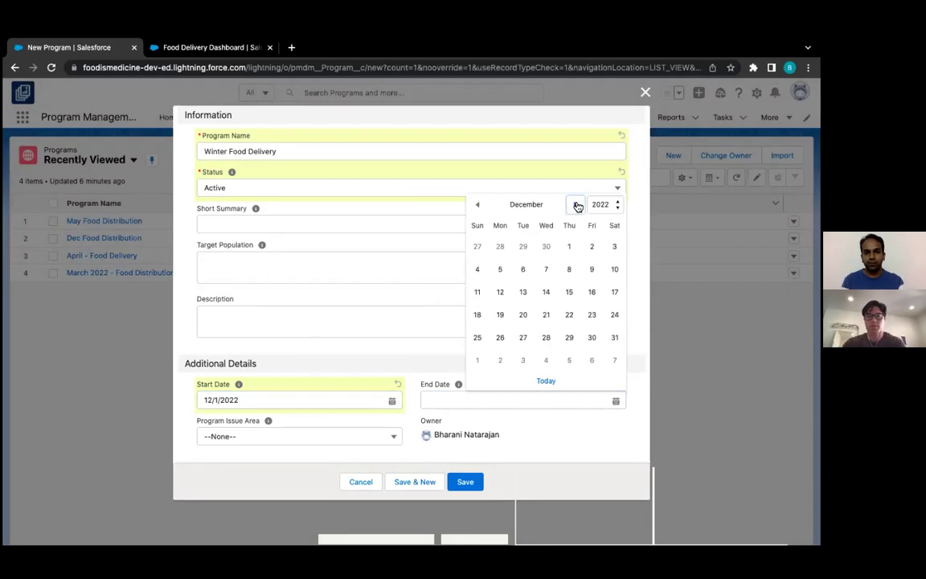
pyautogui.click(576, 205)
pyautogui.click(479, 208)
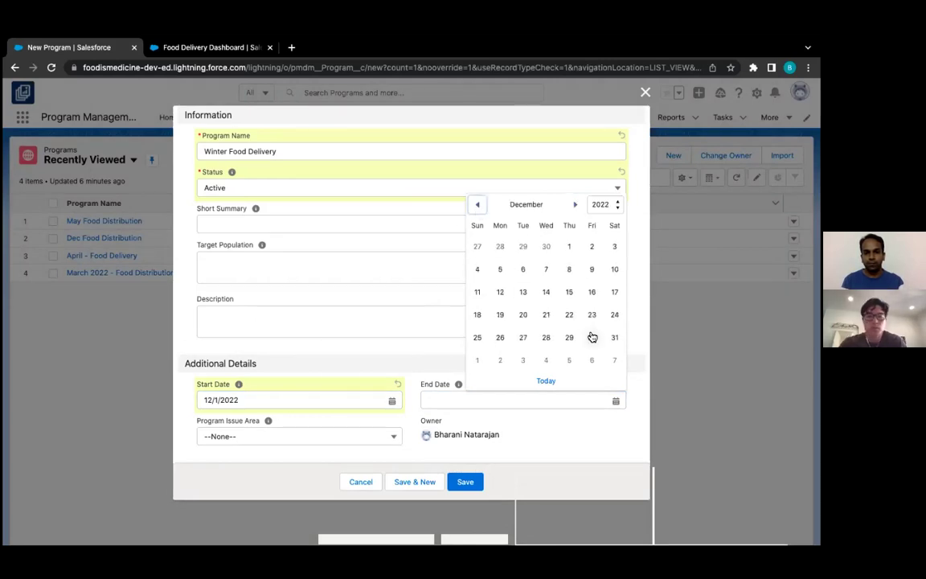
pyautogui.click(614, 338)
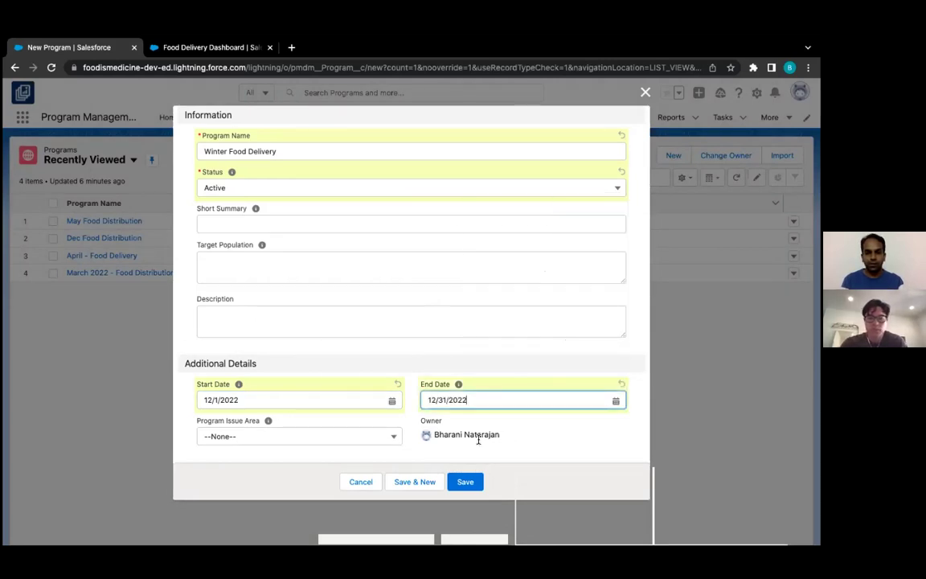
# Step: Save the program and start a new service named Winter Dinner Delivery
pyautogui.click(464, 482)
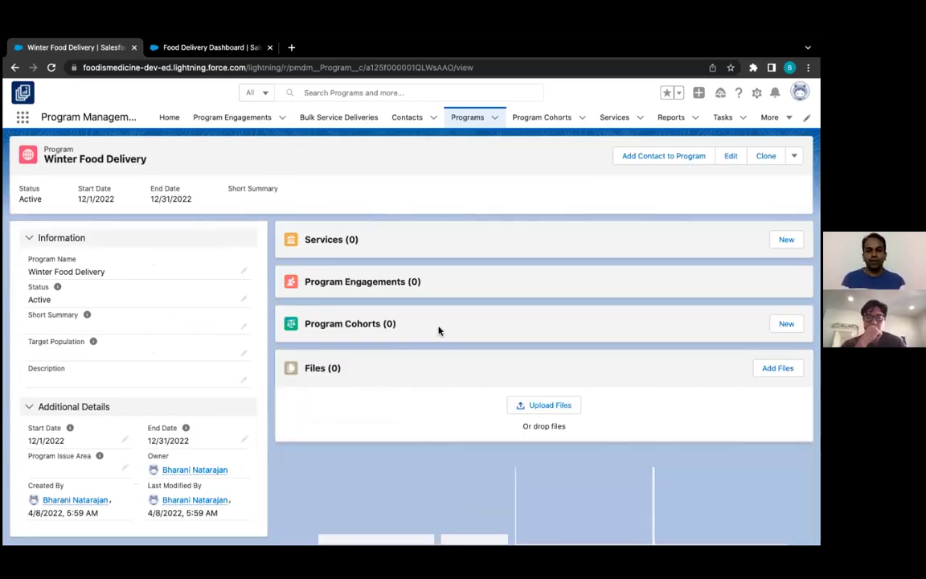
pyautogui.click(786, 238)
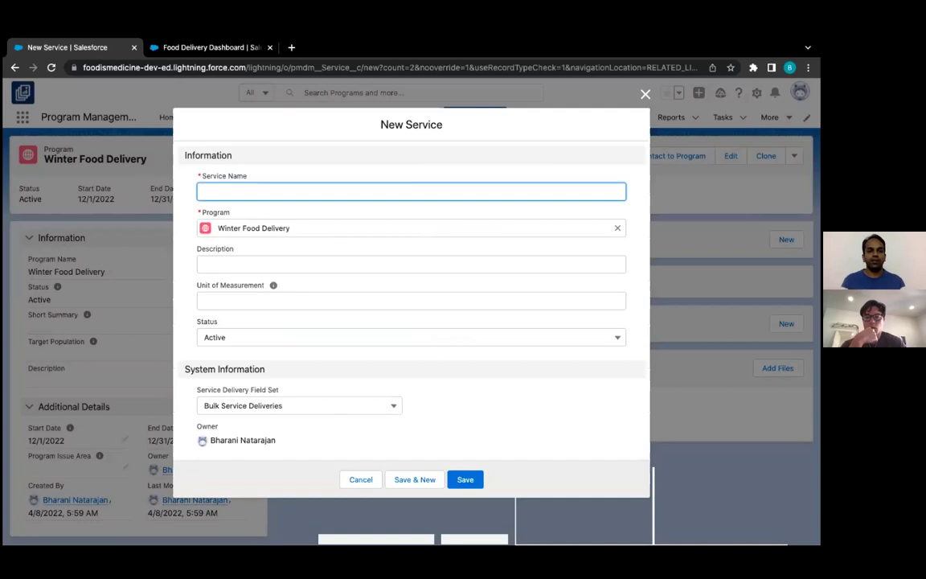
pyautogui.write('Wi')
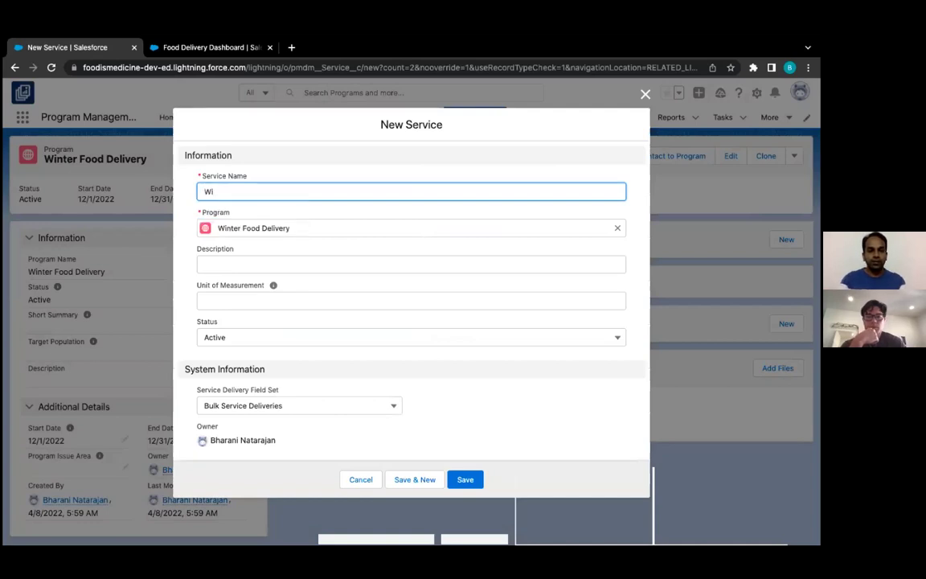
pyautogui.write('nter ')
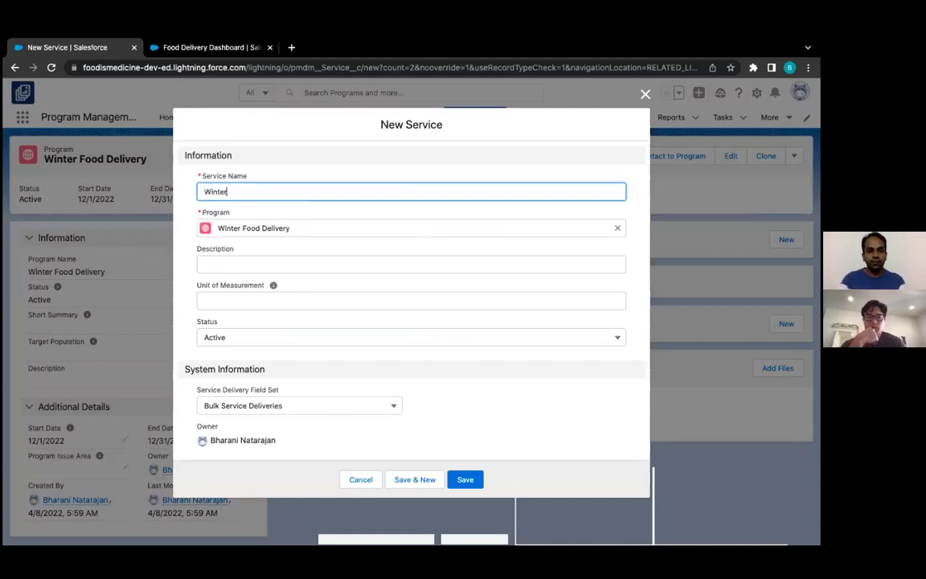
pyautogui.write('Dinner D')
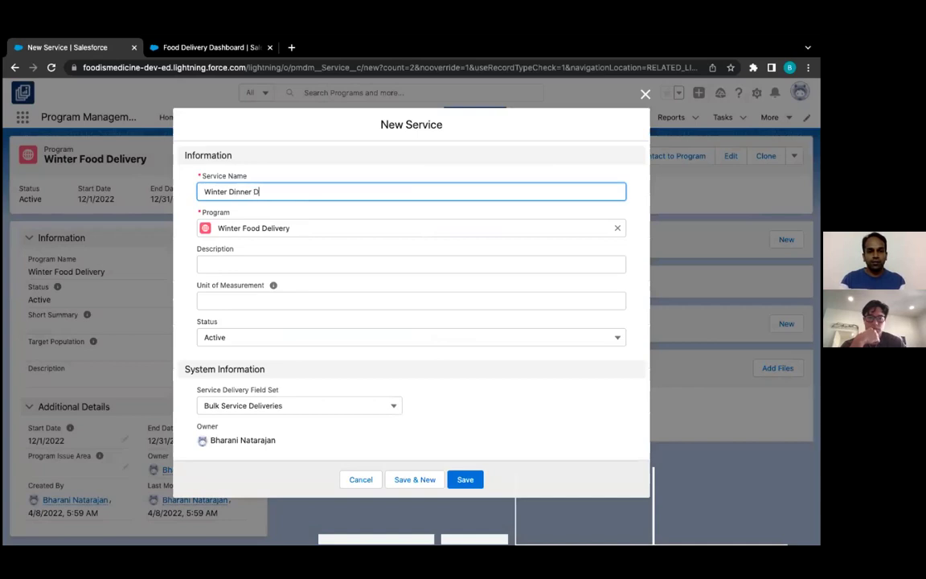
pyautogui.write('elivery')
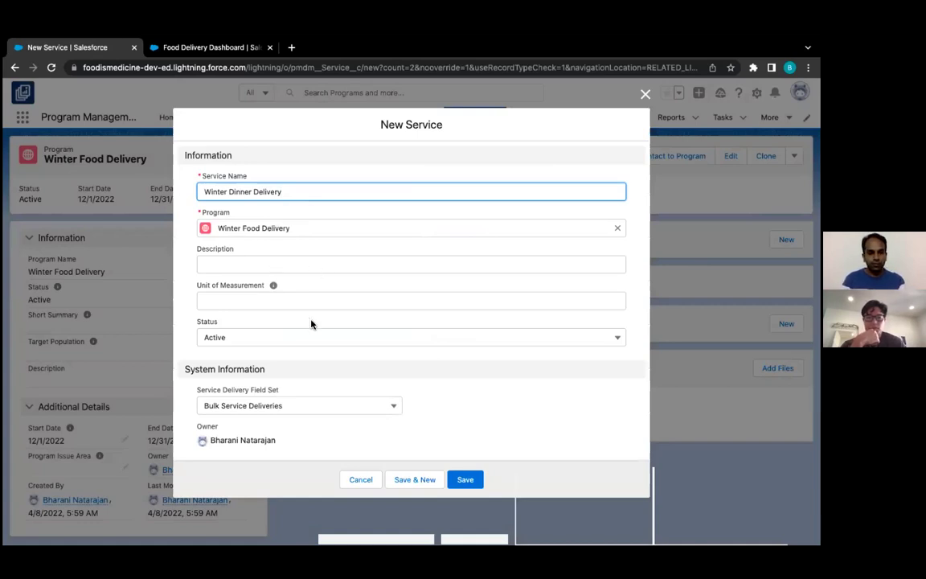
# Step: Describe the service as 'Deliver dinner once a week'
pyautogui.click(268, 263)
pyautogui.write('Delivery')
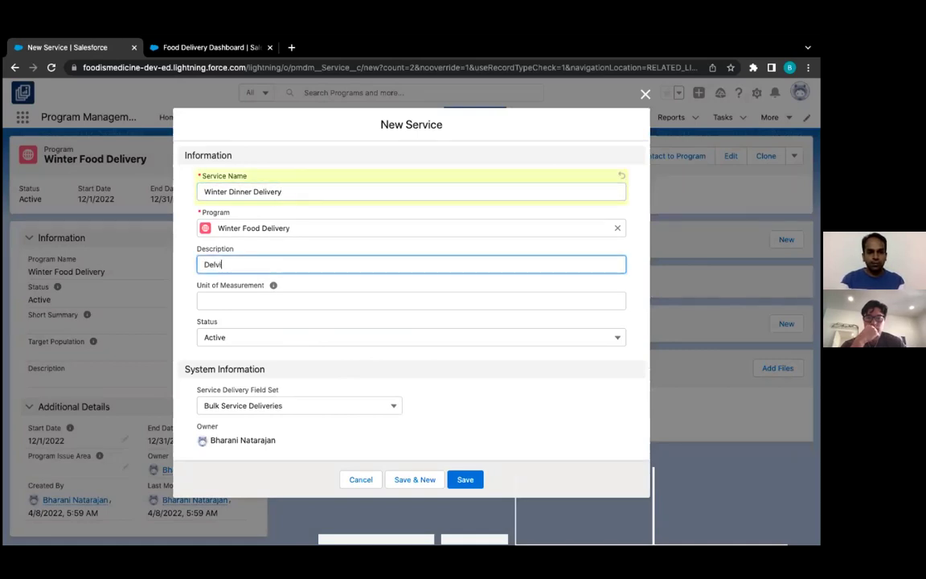
pyautogui.press('BackSpace')
pyautogui.press('BackSpace')
pyautogui.press('BackSpace')
pyautogui.write('er din')
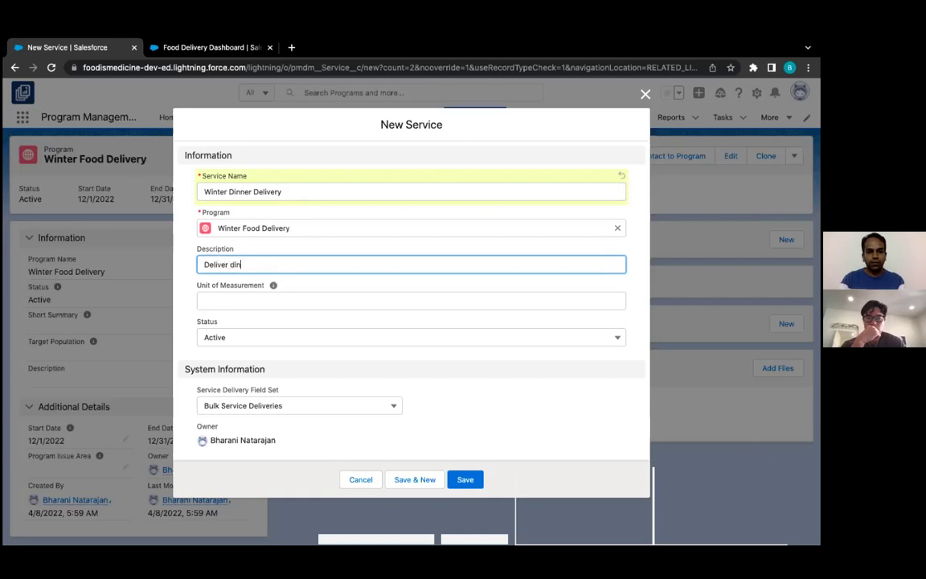
pyautogui.write('ner once a wek')
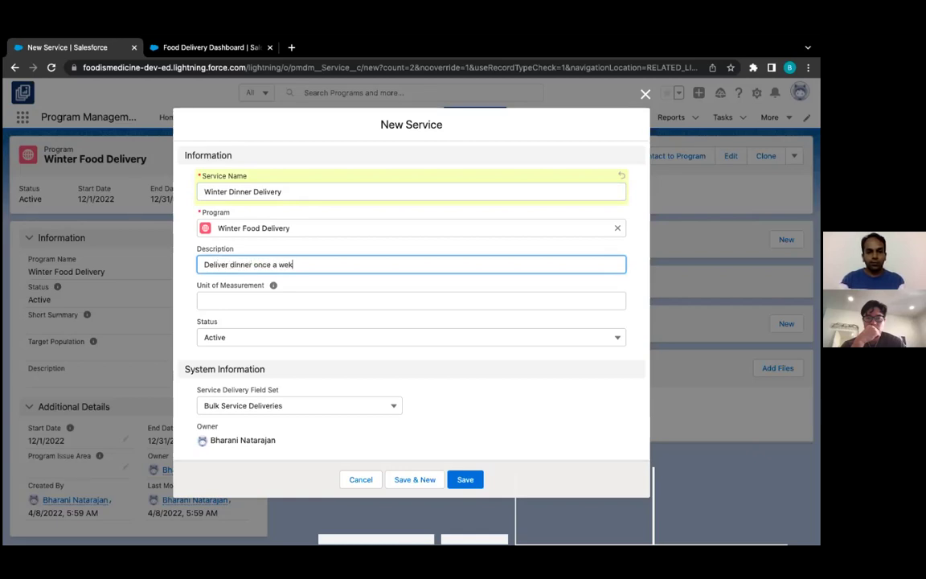
pyautogui.press('BackSpace')
pyautogui.write('ek')
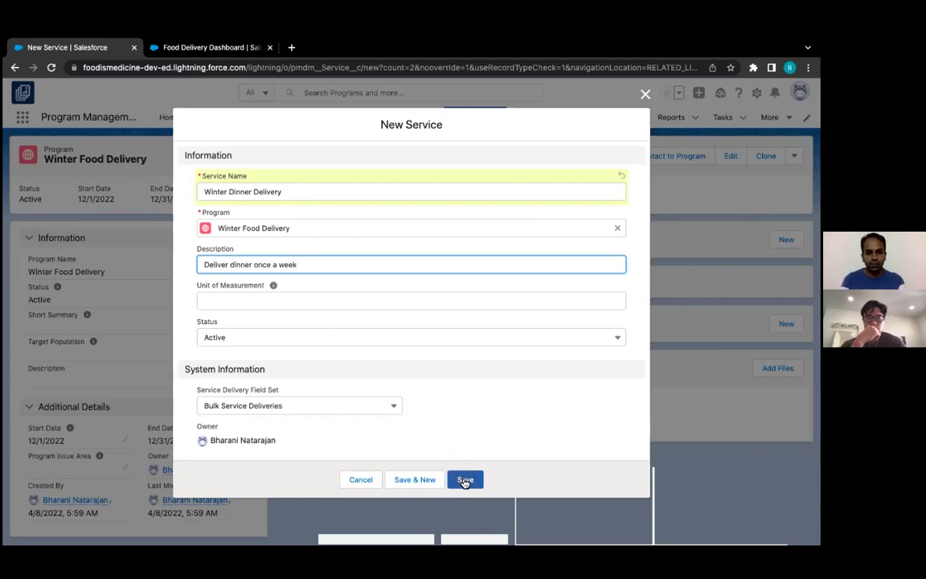
# Step: Save the dinner service, then add Winter Lunch Delivery described 'Deliver lunch once a week'
pyautogui.click(417, 484)
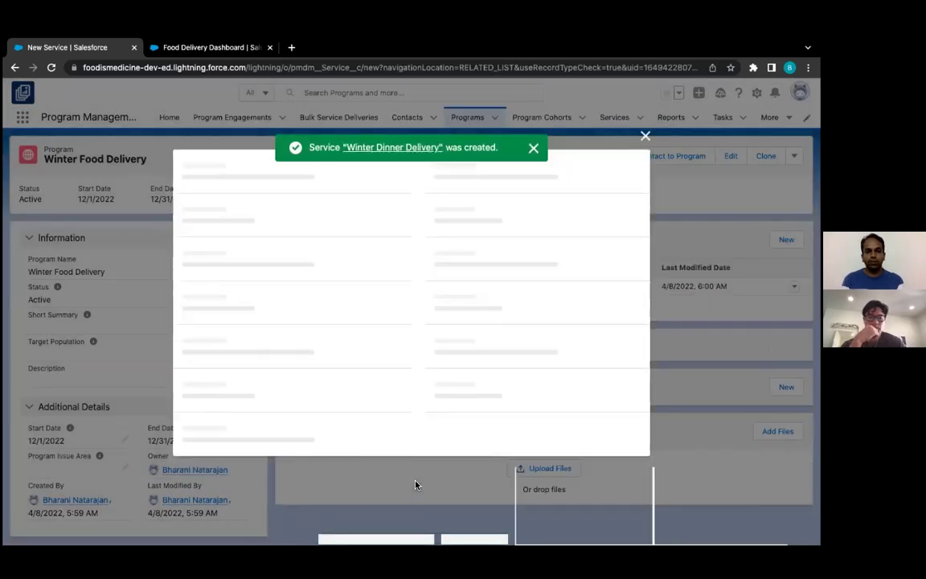
pyautogui.write('Winte')
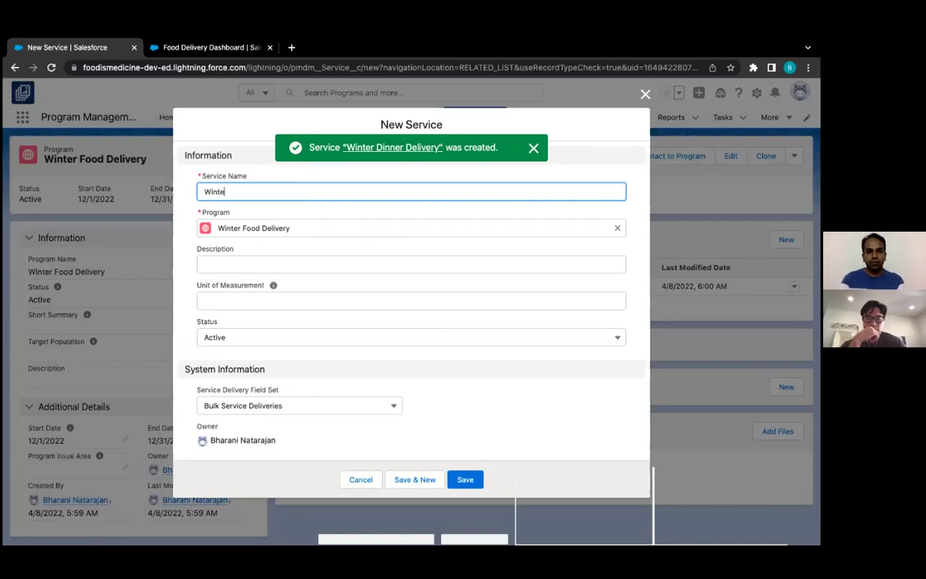
pyautogui.write('r Lunch D')
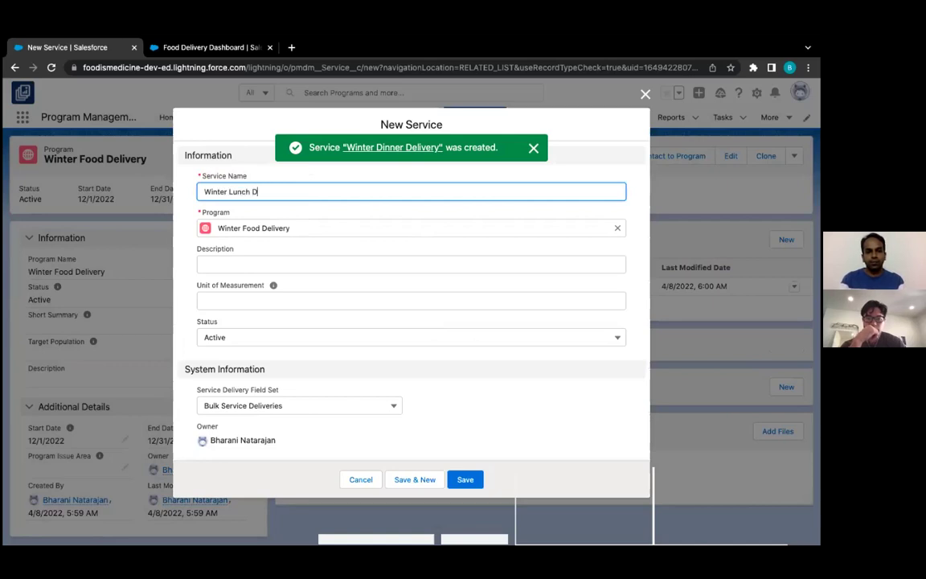
pyautogui.write('elivery')
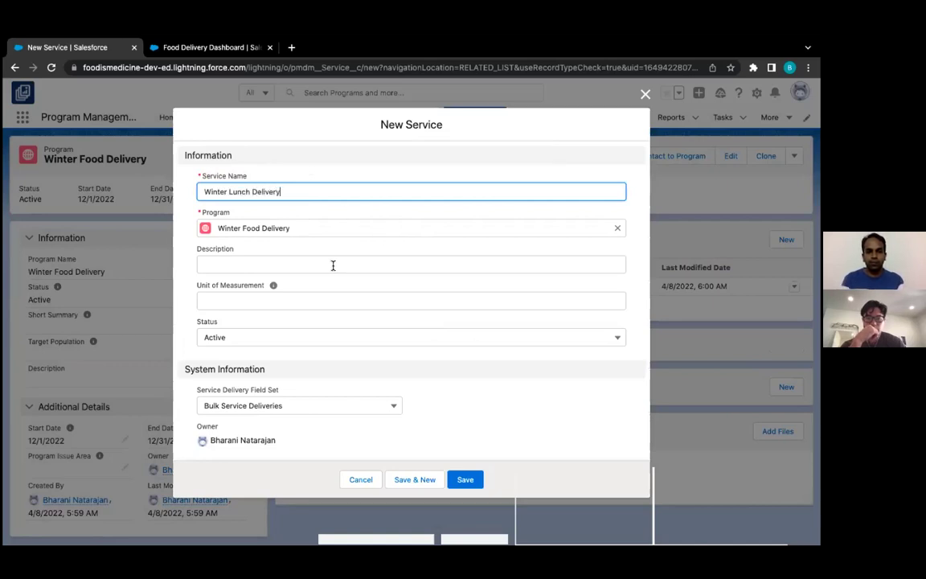
pyautogui.click(335, 265)
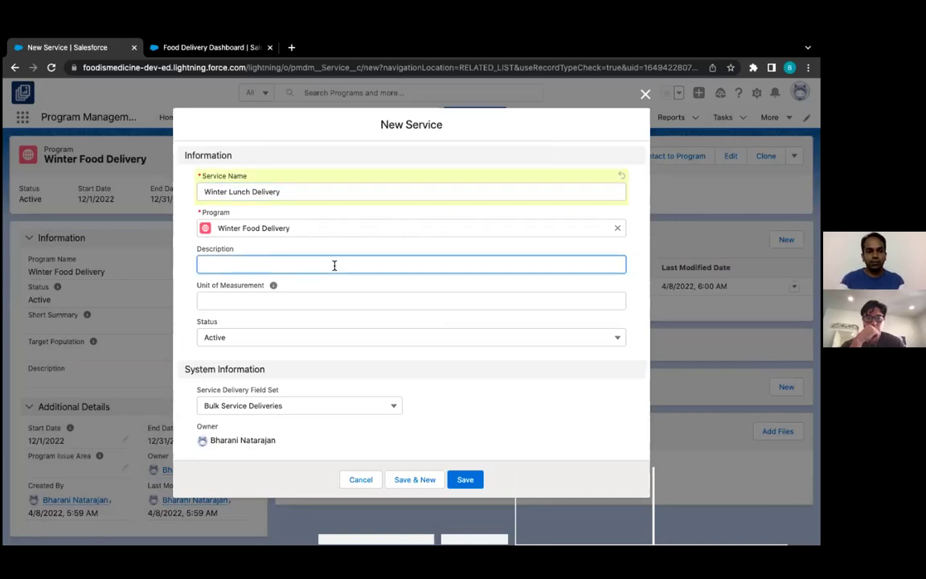
pyautogui.write('Delivery')
pyautogui.press('BackSpace')
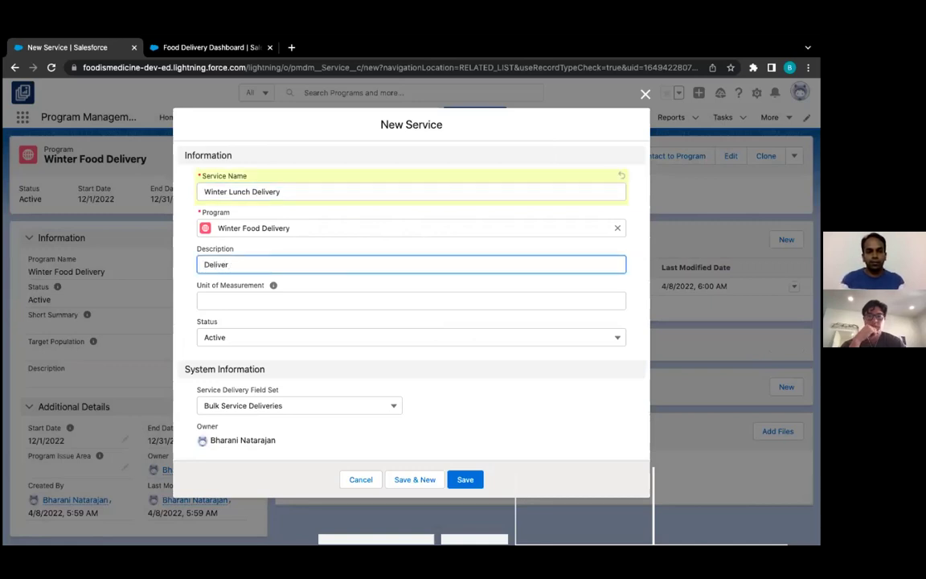
pyautogui.write('lunch once a w')
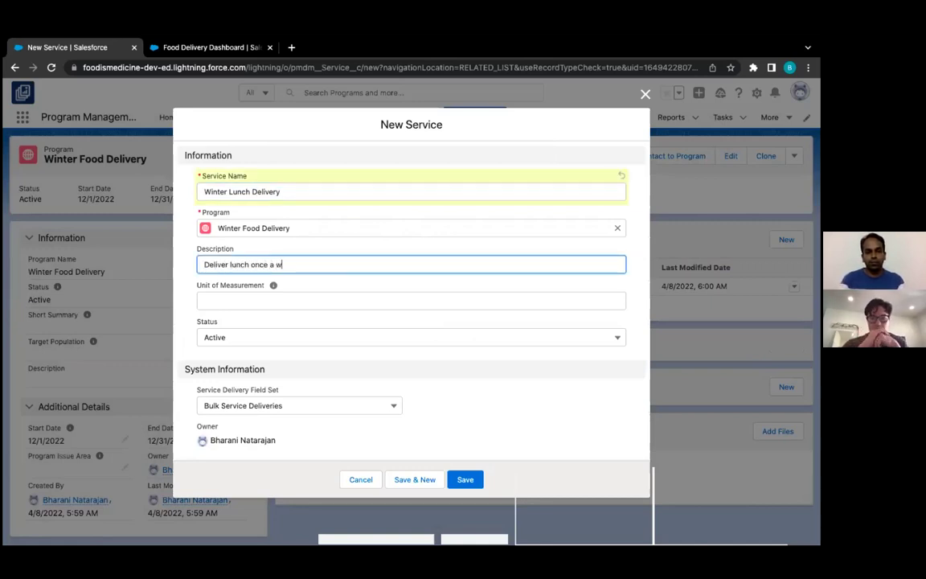
pyautogui.write('eek')
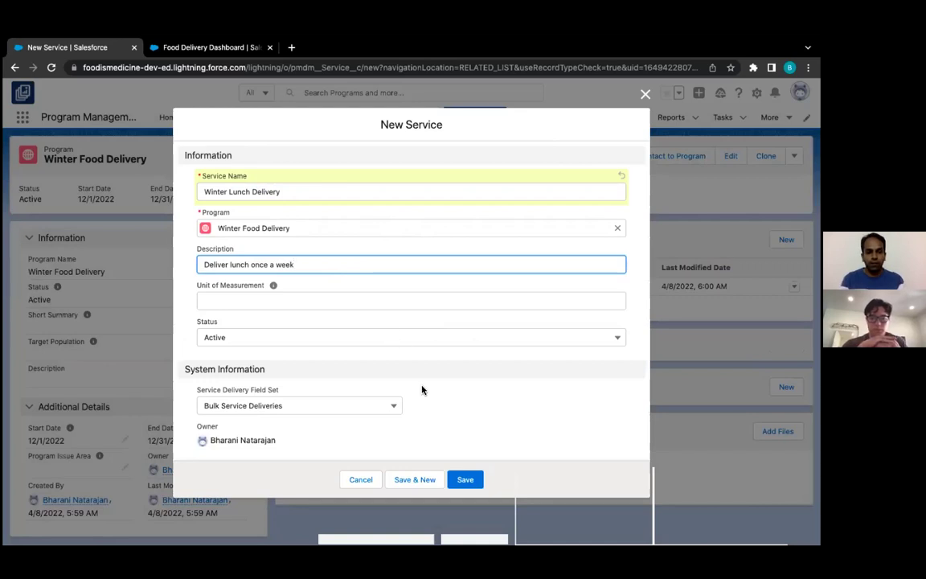
pyautogui.click(465, 480)
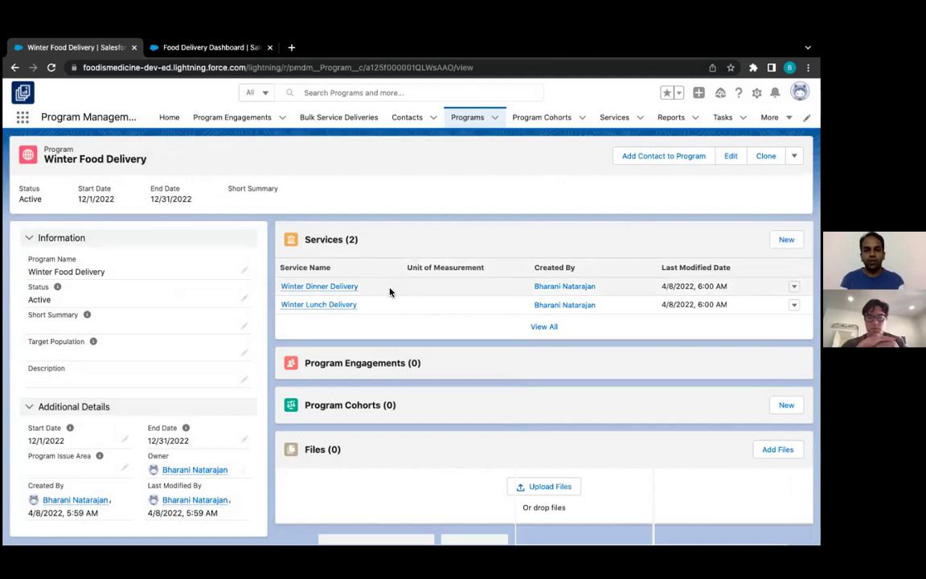
# Step: Open the Winter Dinner Delivery service and start a new service schedule for it
pyautogui.click(334, 289)
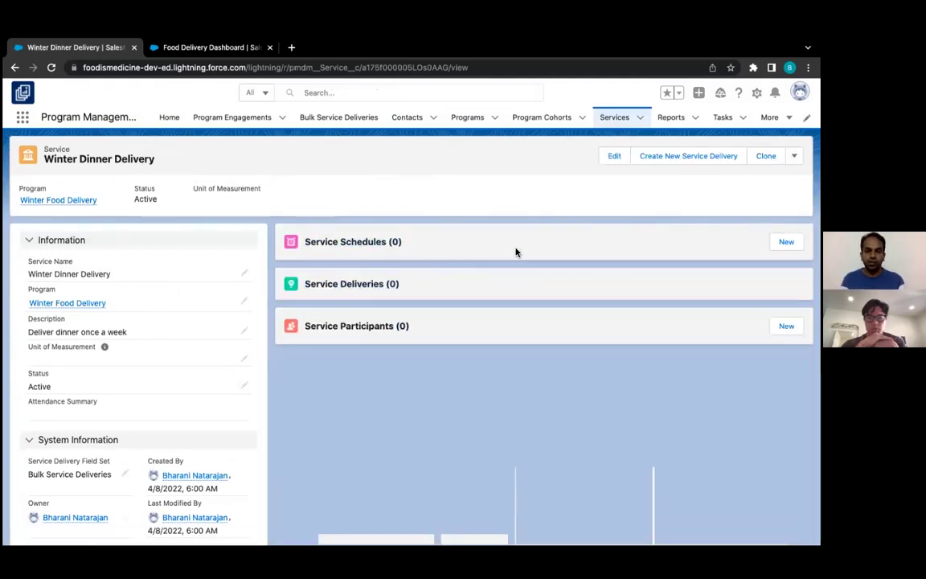
pyautogui.click(786, 241)
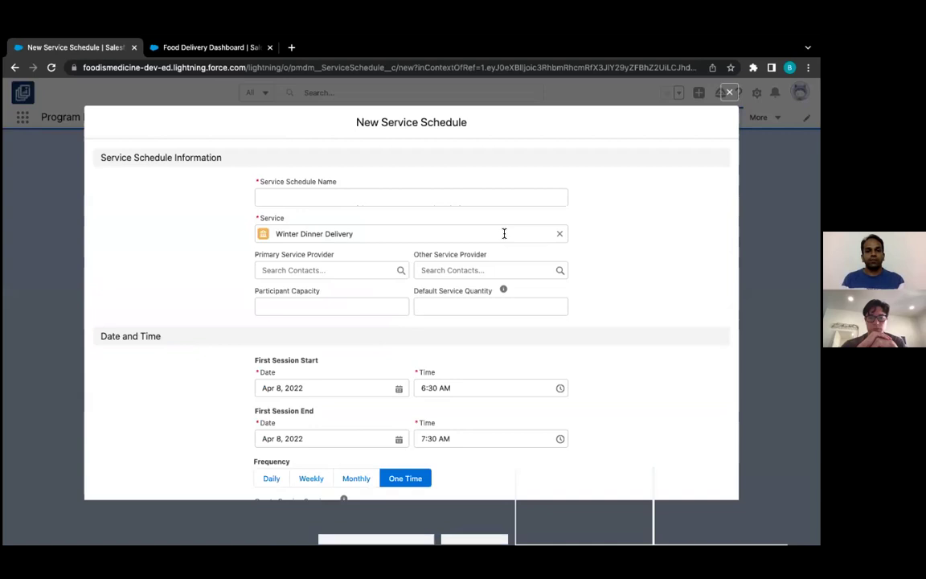
# Step: Name the schedule Weekly Winter Dinner with its first session on Dec 1, 2022
pyautogui.click(333, 199)
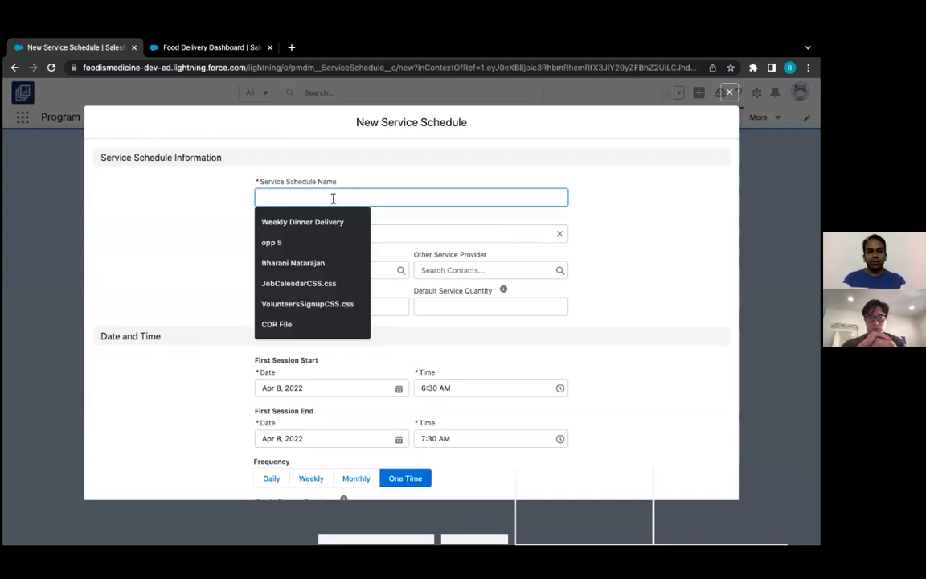
pyautogui.write('We')
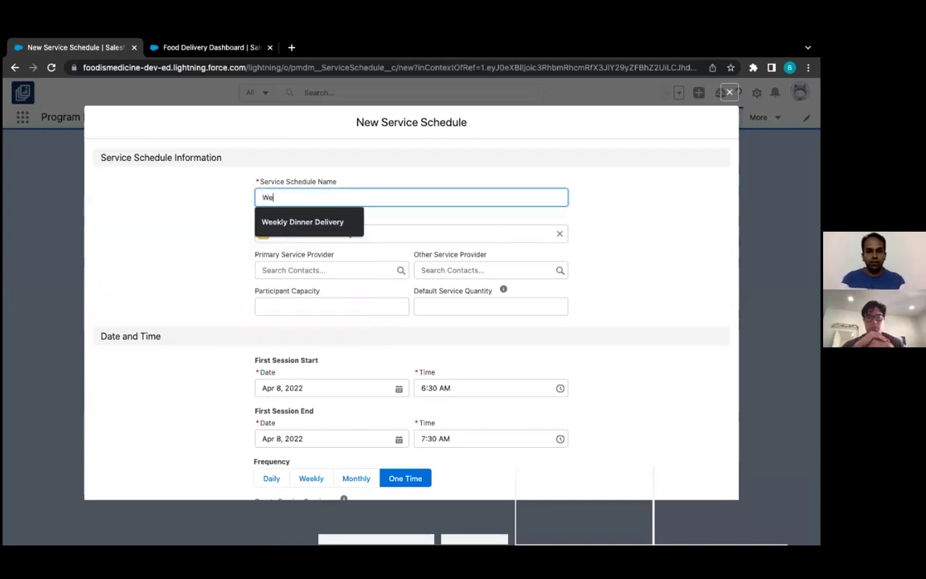
pyautogui.write('ekly ')
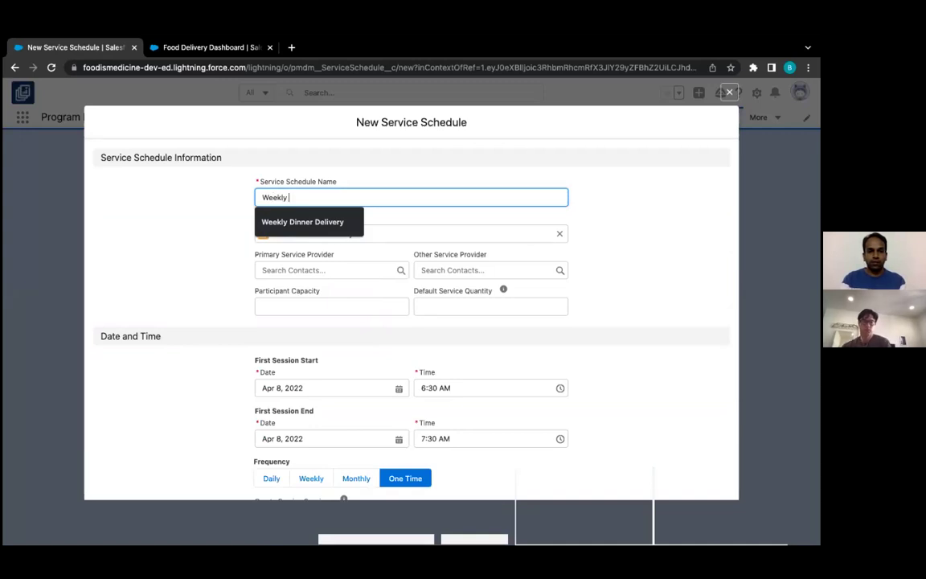
pyautogui.write('Wind')
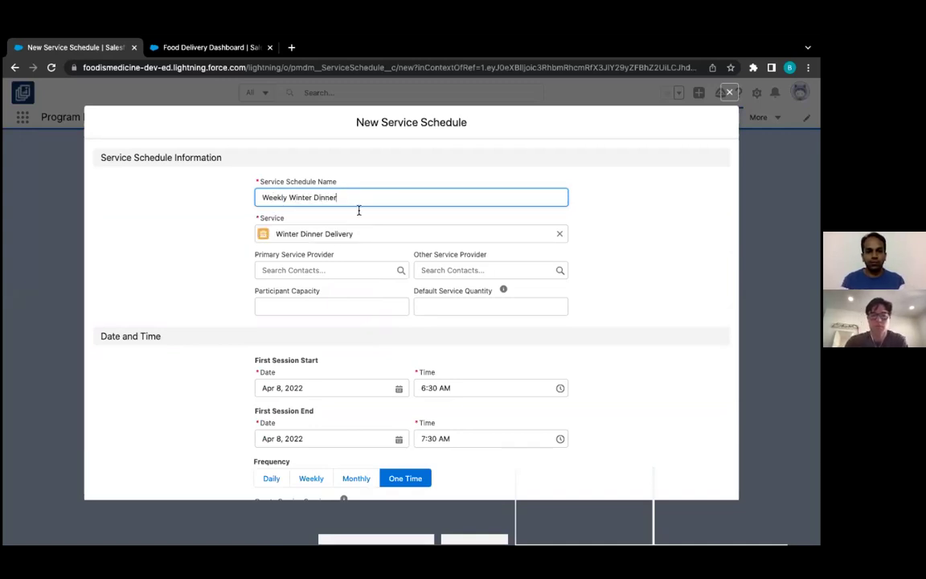
pyautogui.scroll(-1, 354, 233)
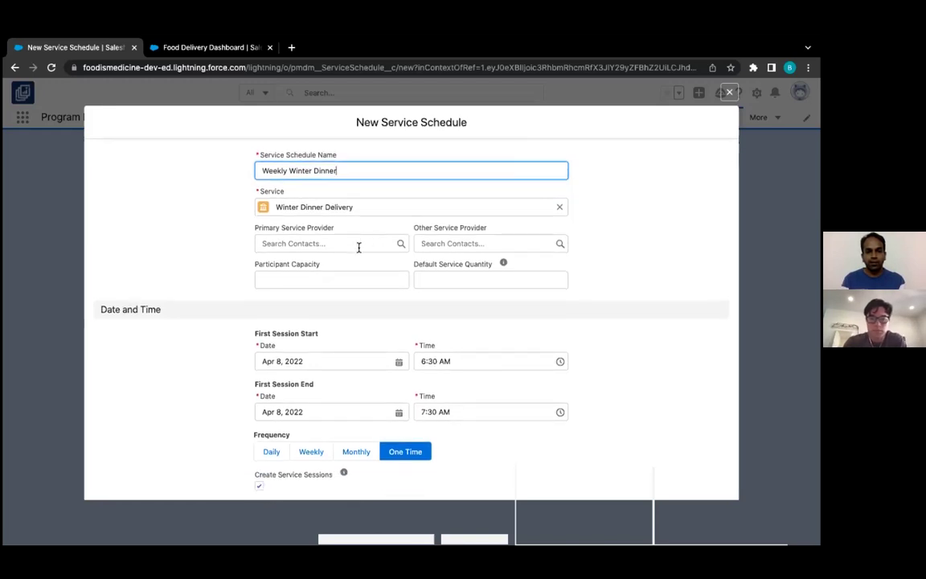
pyautogui.scroll(-1, 357, 282)
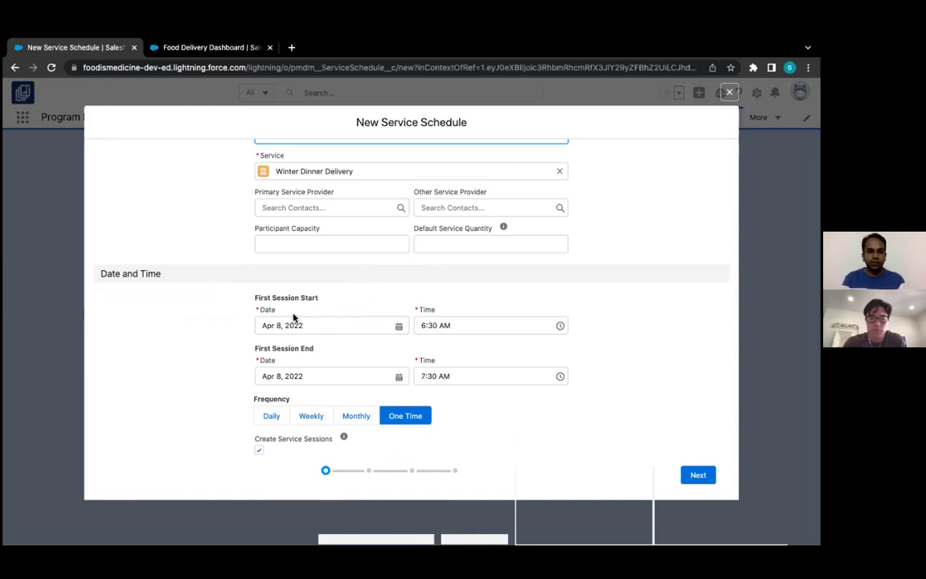
pyautogui.click(399, 326)
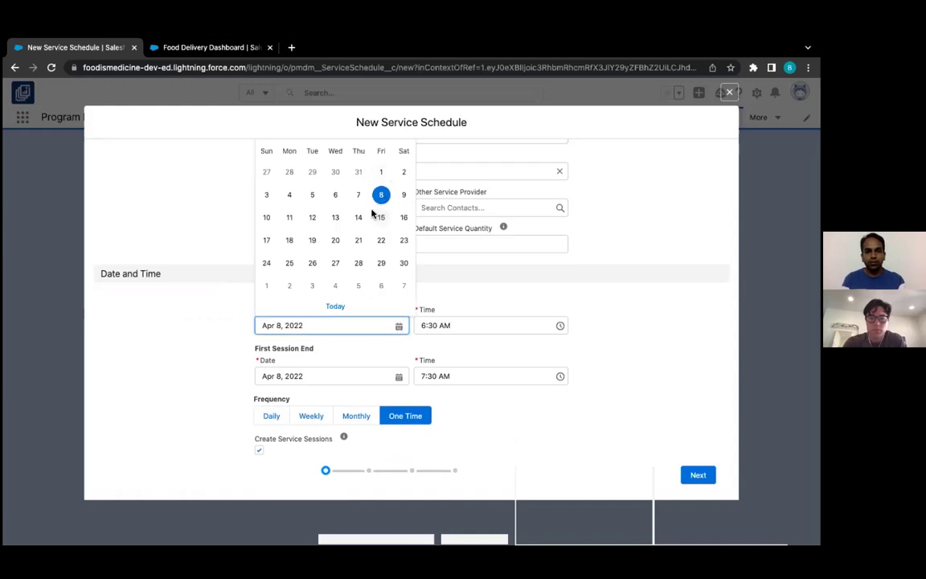
pyautogui.scroll(1, 360, 205)
pyautogui.click(364, 171)
pyautogui.click(364, 171)
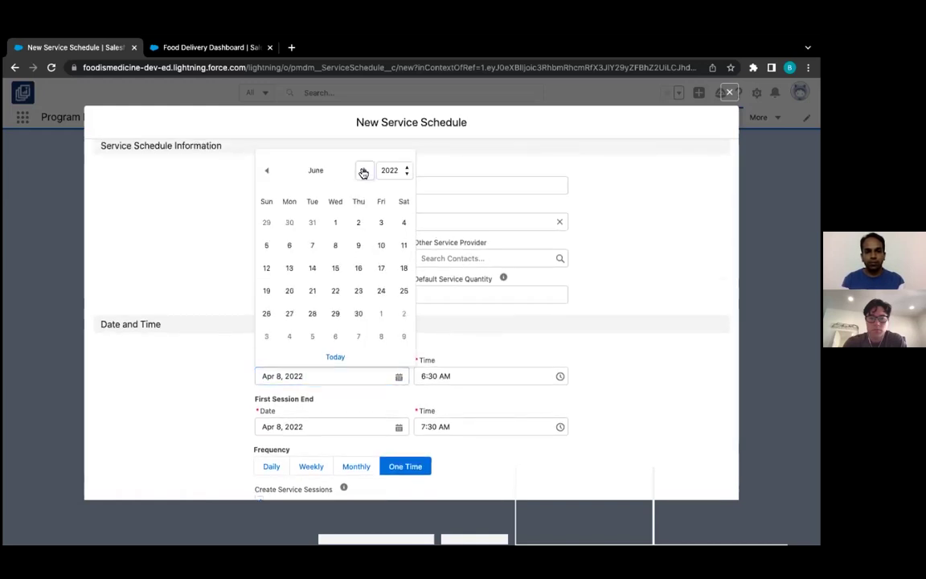
pyautogui.click(364, 171)
pyautogui.click(365, 171)
pyautogui.click(364, 171)
pyautogui.click(365, 171)
pyautogui.click(364, 170)
pyautogui.click(364, 170)
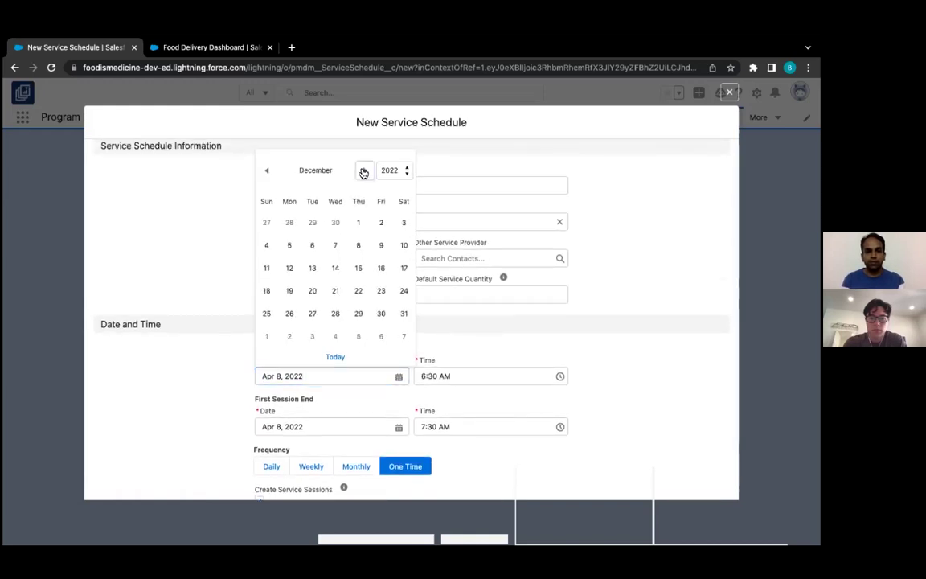
pyautogui.click(358, 224)
# Step: Set the first session to run from 6:00 PM to 7:00 PM
pyautogui.click(512, 376)
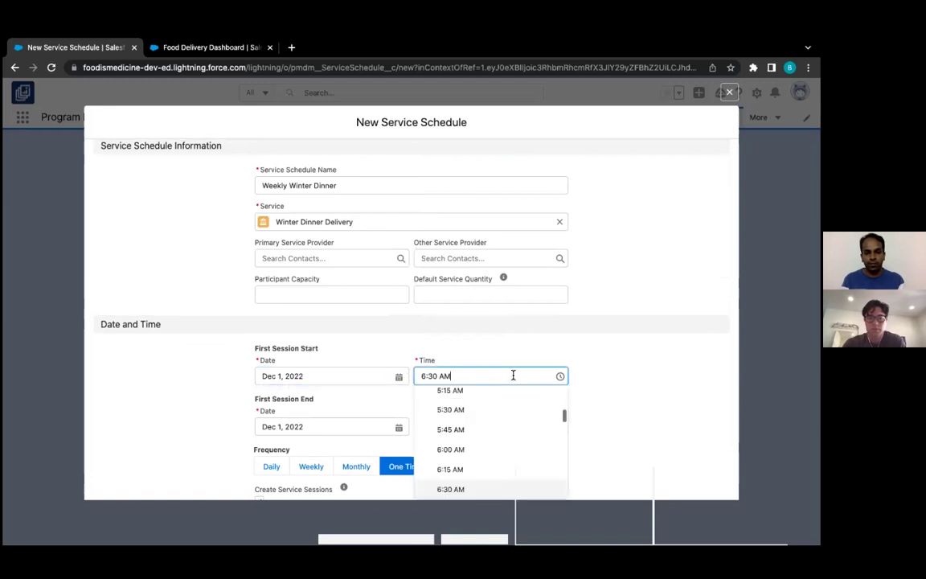
pyautogui.scroll(-3, 498, 397)
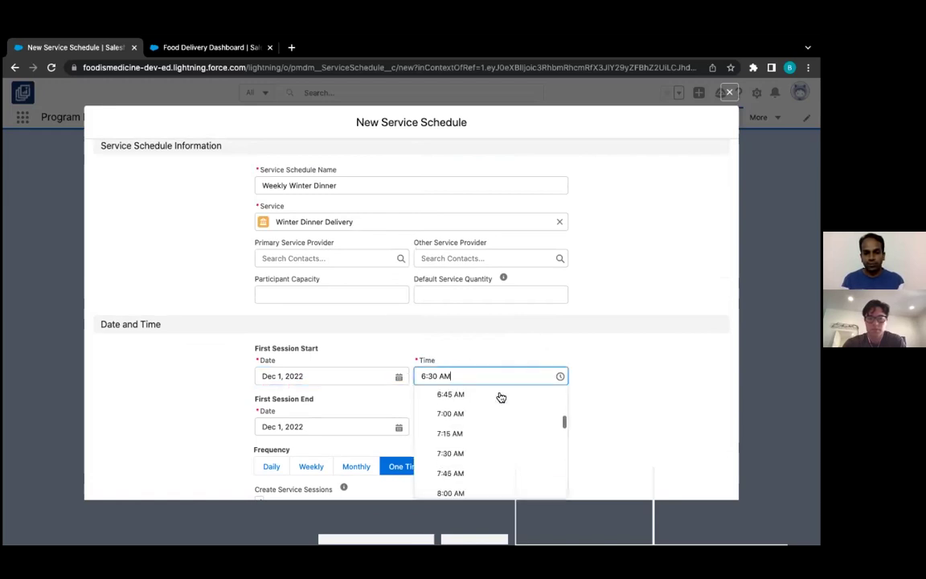
pyautogui.scroll(-6, 500, 397)
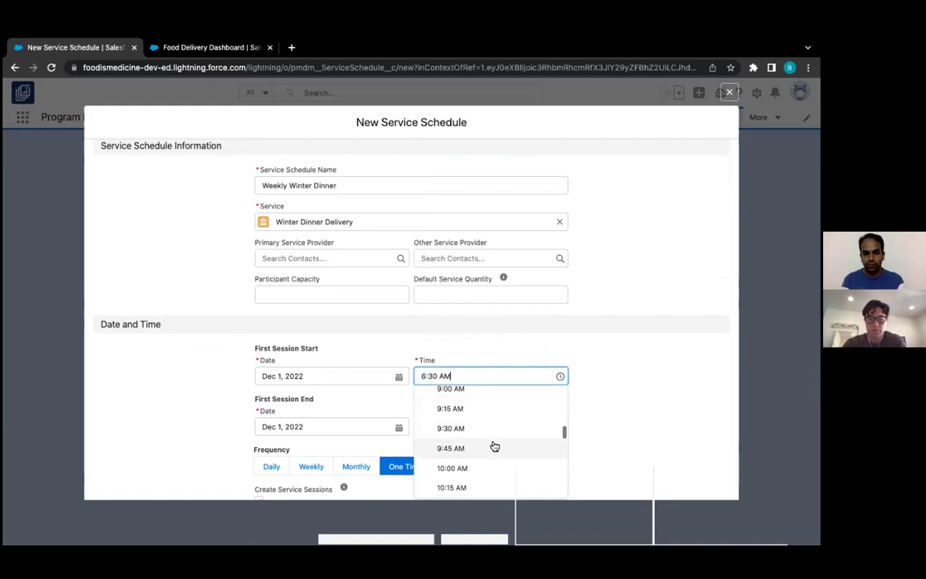
pyautogui.scroll(-8, 494, 453)
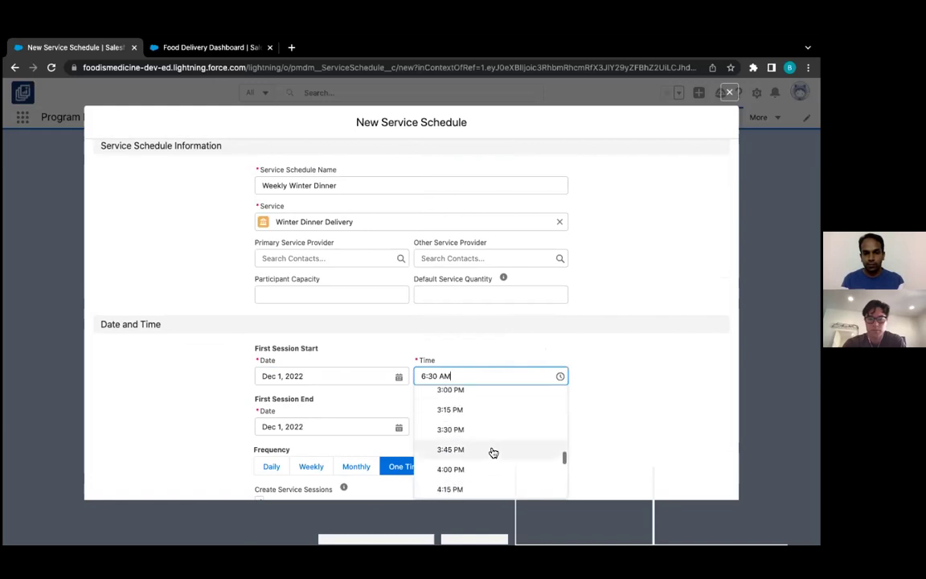
pyautogui.scroll(-4, 493, 453)
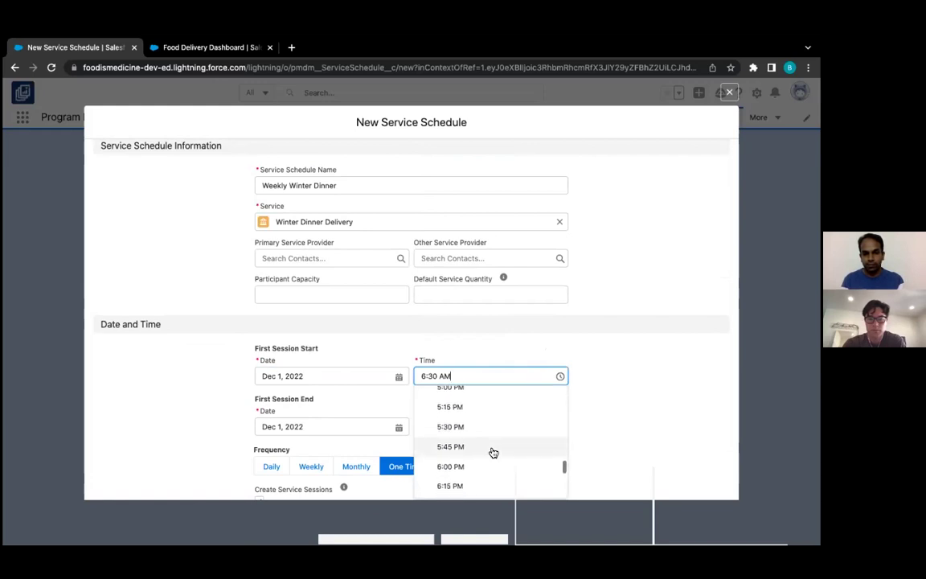
pyautogui.click(467, 468)
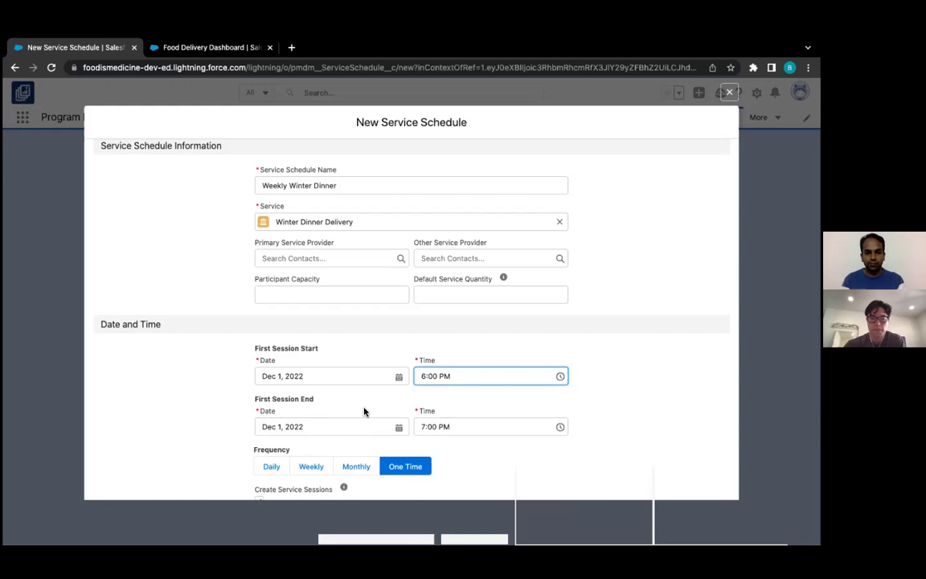
pyautogui.scroll(-2, 368, 395)
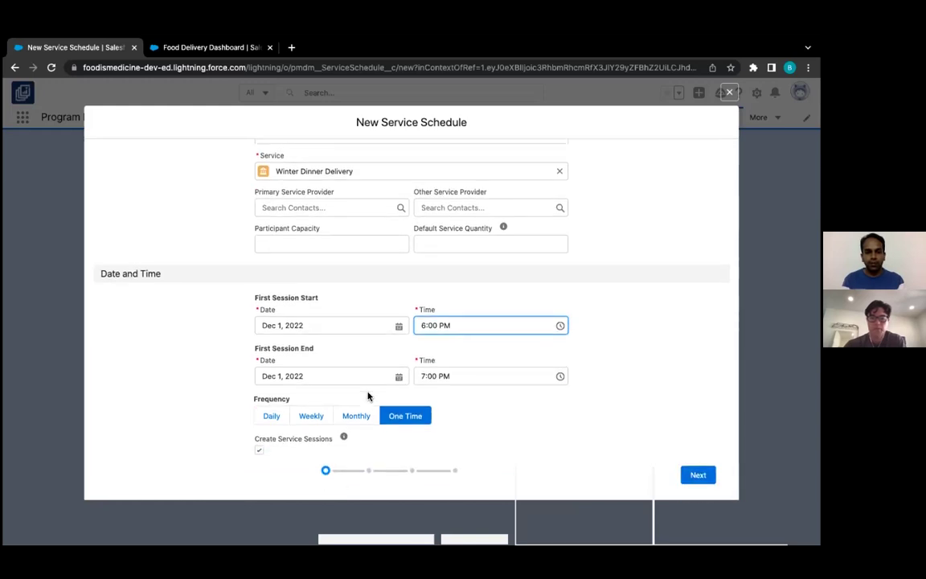
# Step: Make the schedule repeat weekly on Thursdays
pyautogui.click(310, 416)
pyautogui.scroll(-3, 440, 436)
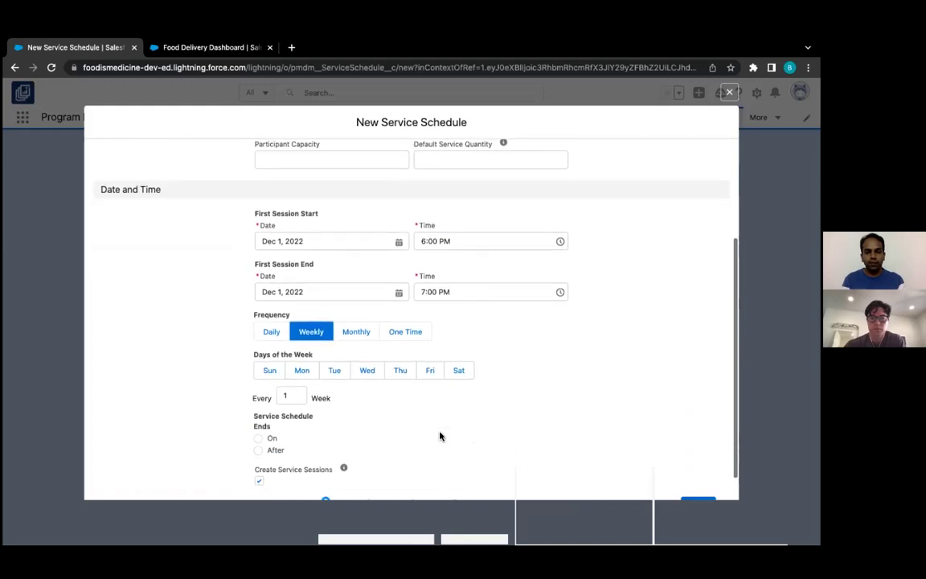
pyautogui.click(400, 372)
pyautogui.scroll(-1, 459, 415)
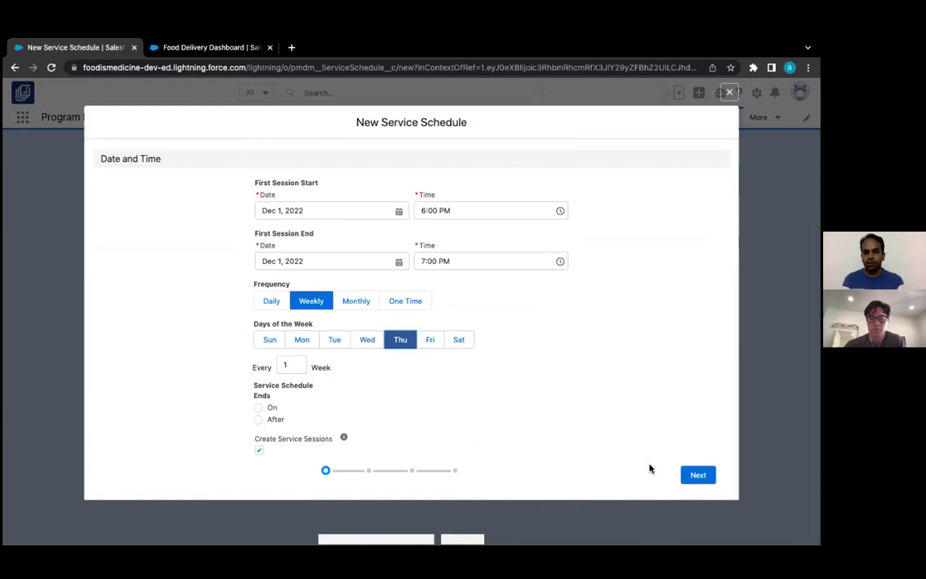
# Step: End the schedule after 4 sessions and continue to the session review
pyautogui.click(697, 476)
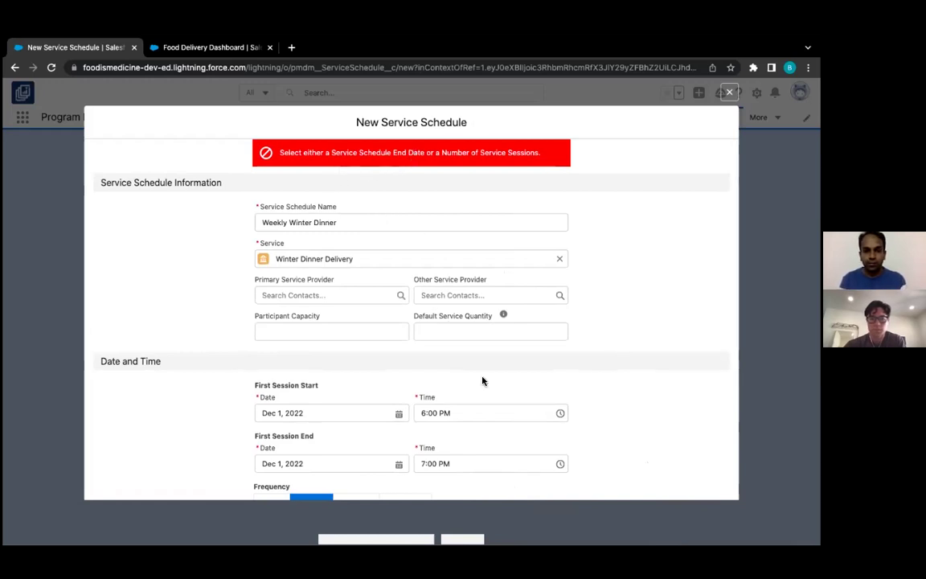
pyautogui.scroll(-1, 483, 381)
pyautogui.scroll(-4, 482, 381)
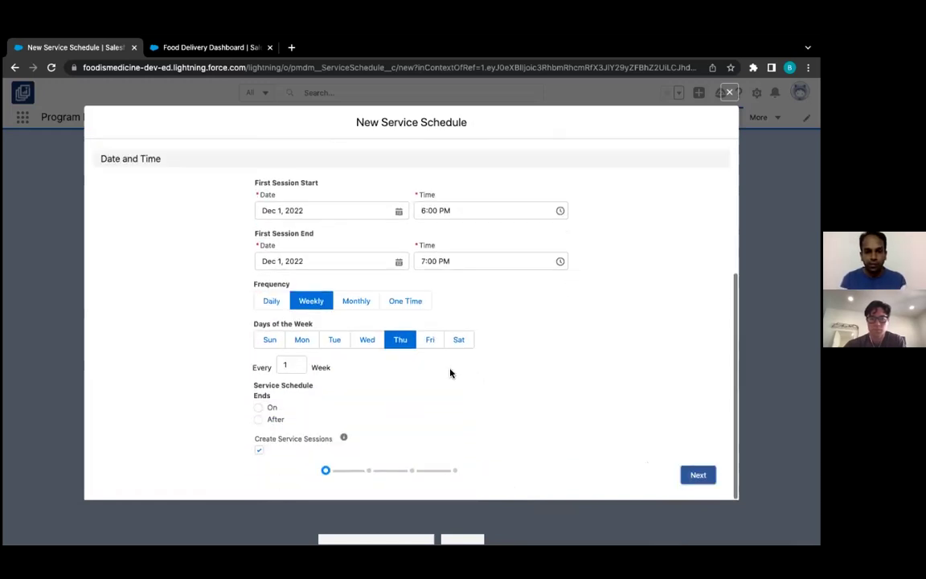
pyautogui.click(258, 420)
pyautogui.click(353, 403)
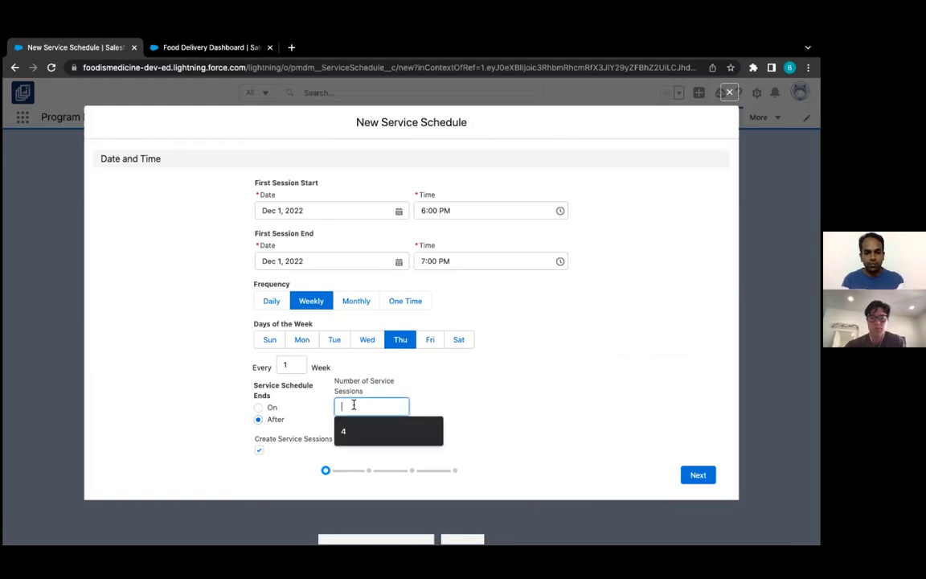
pyautogui.write('4')
pyautogui.click(548, 424)
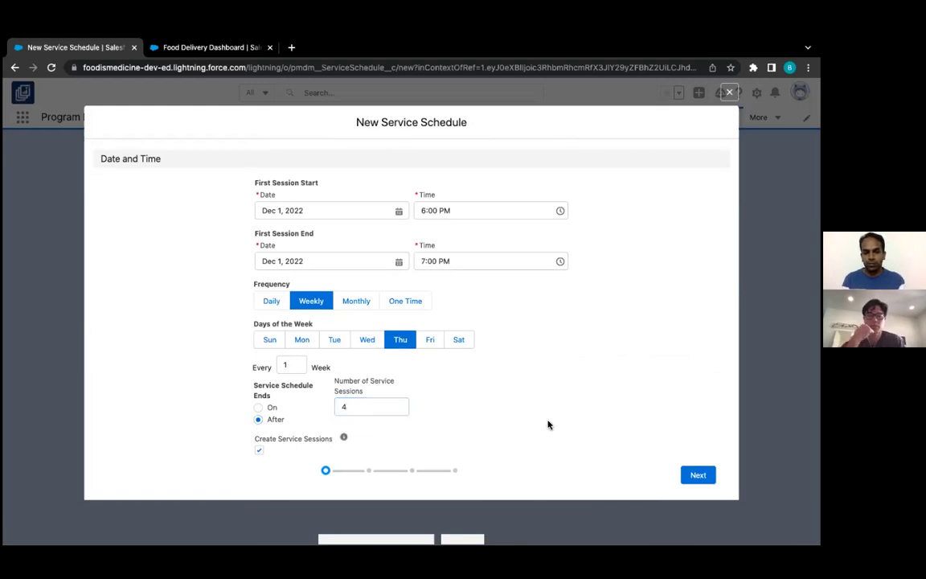
pyautogui.click(697, 475)
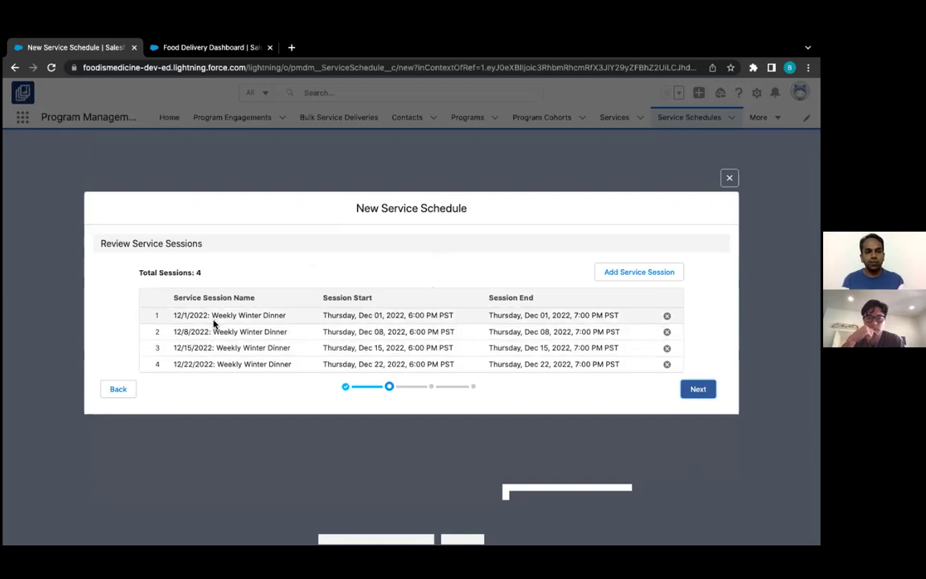
# Step: Skip adding participants and save the schedule with its four Thursday sessions, Dec 1–22
pyautogui.click(697, 391)
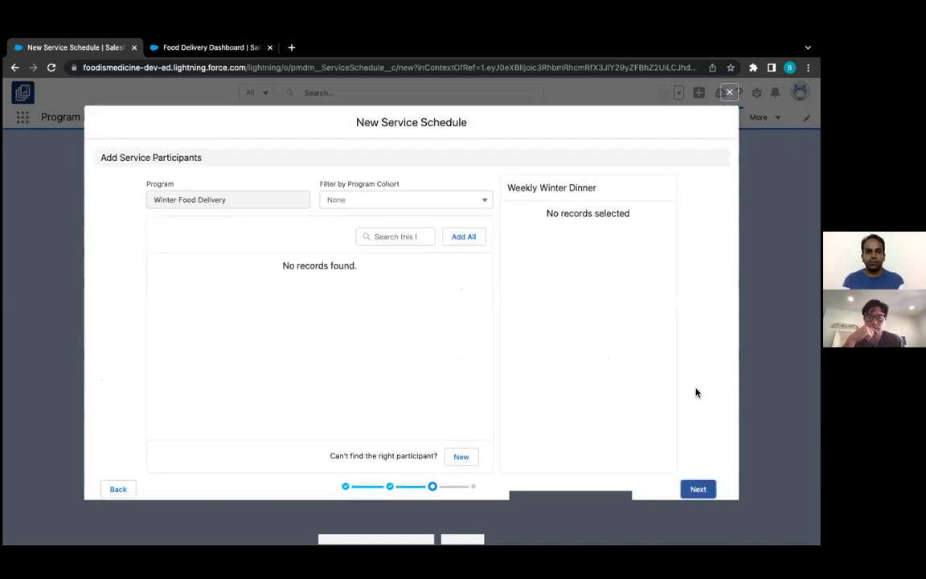
pyautogui.click(698, 489)
pyautogui.scroll(-2, 550, 369)
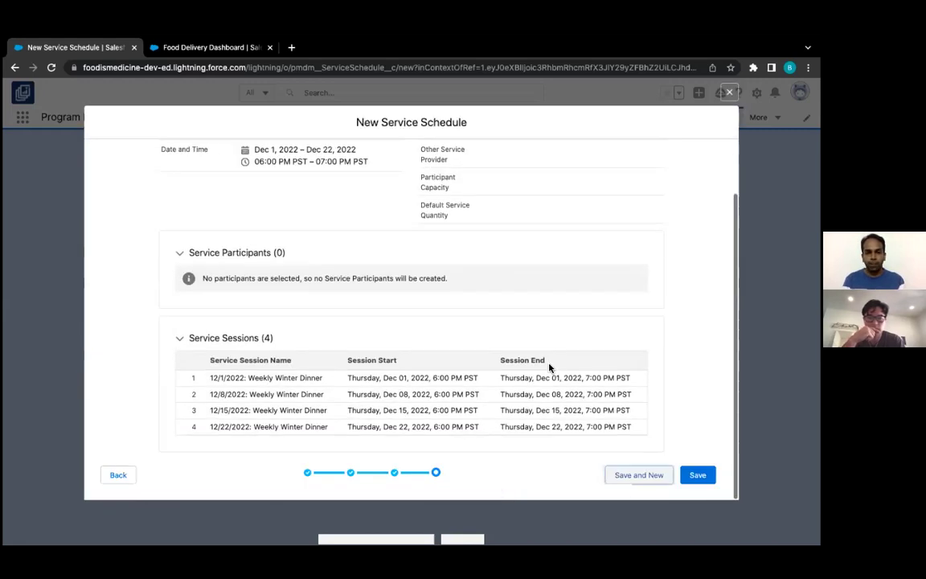
pyautogui.click(698, 475)
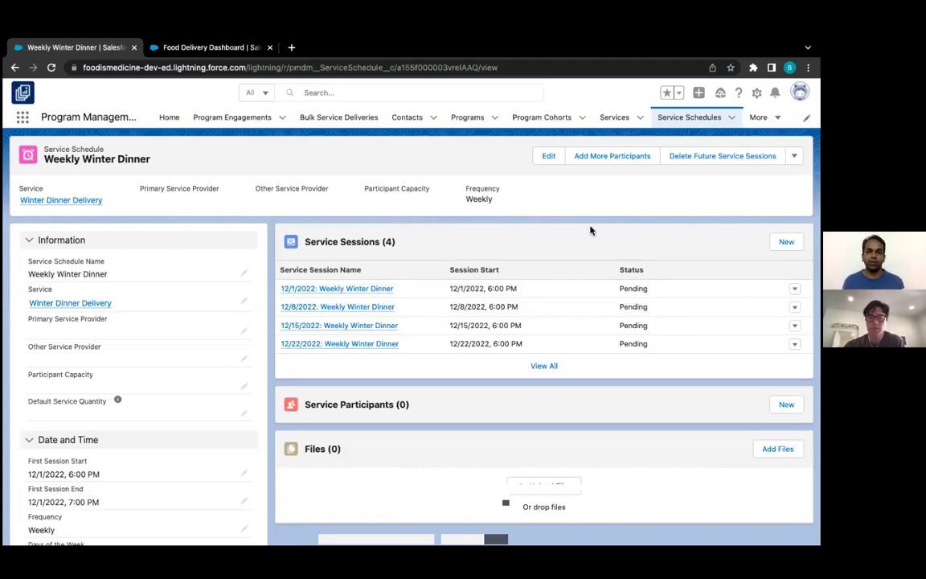
# Step: Enroll the first recent contact in Winter Food Delivery with role Client
pyautogui.click(612, 157)
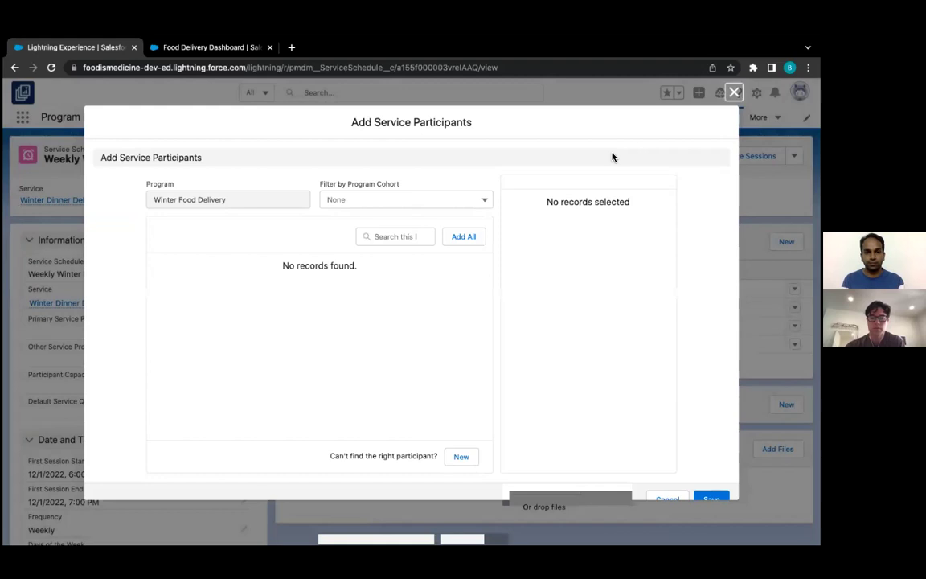
pyautogui.scroll(-1, 484, 434)
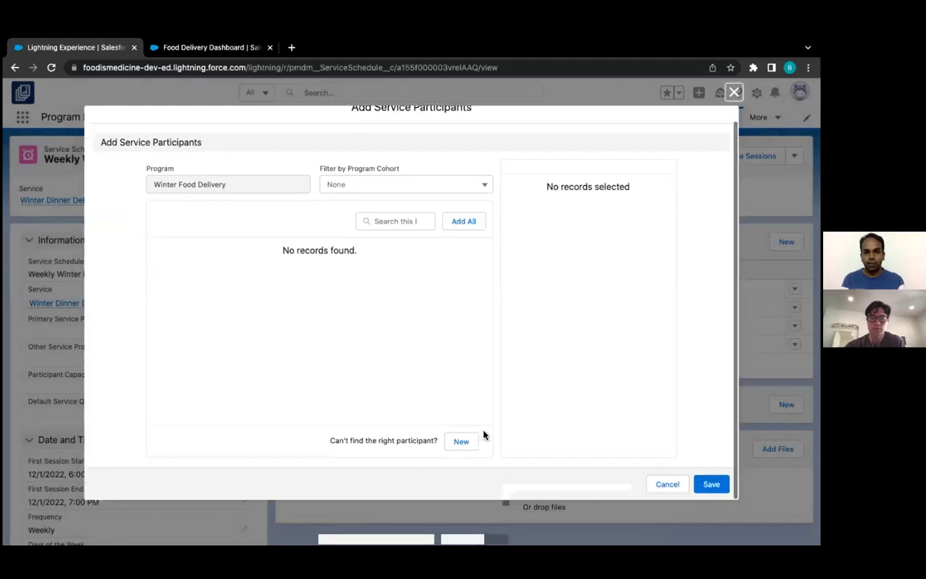
pyautogui.click(467, 446)
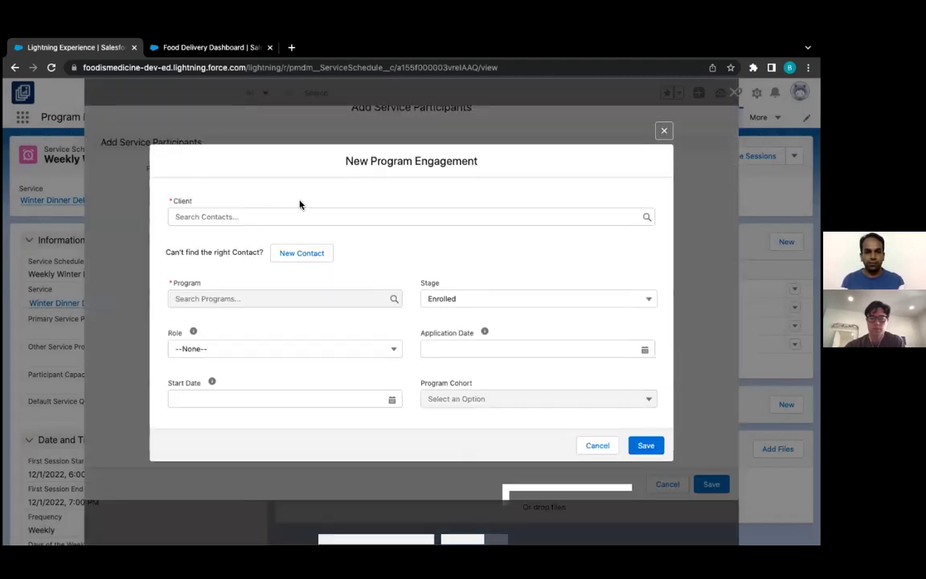
pyautogui.click(286, 216)
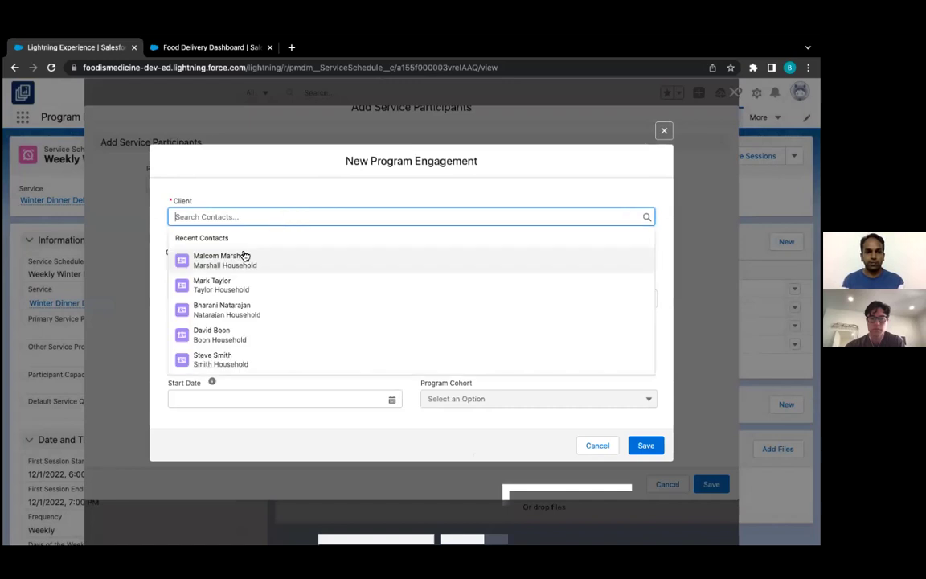
pyautogui.click(240, 257)
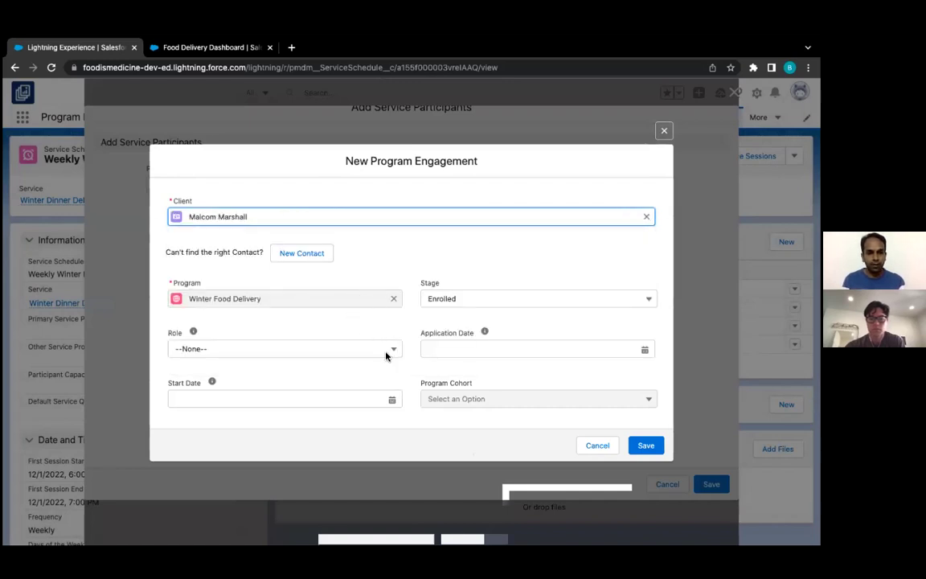
pyautogui.click(339, 352)
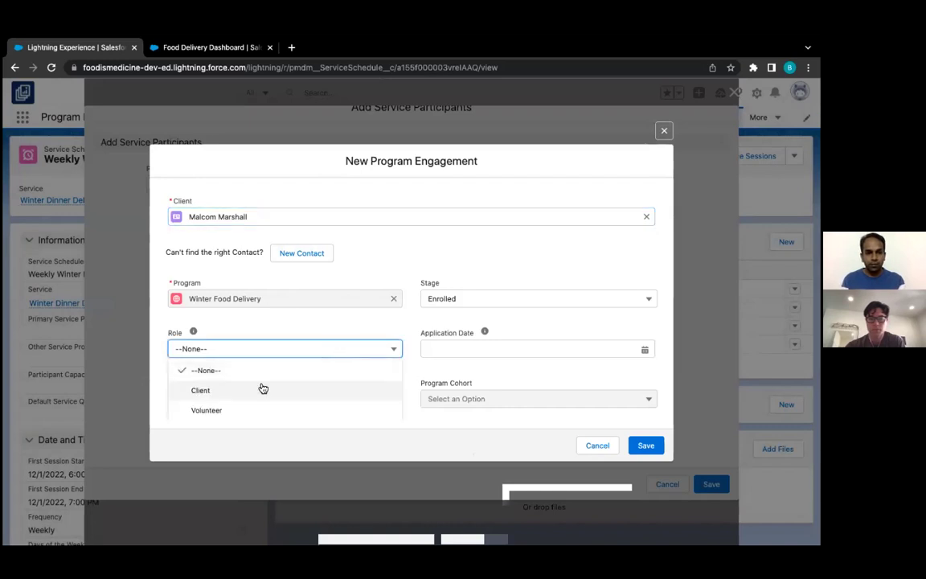
pyautogui.click(229, 392)
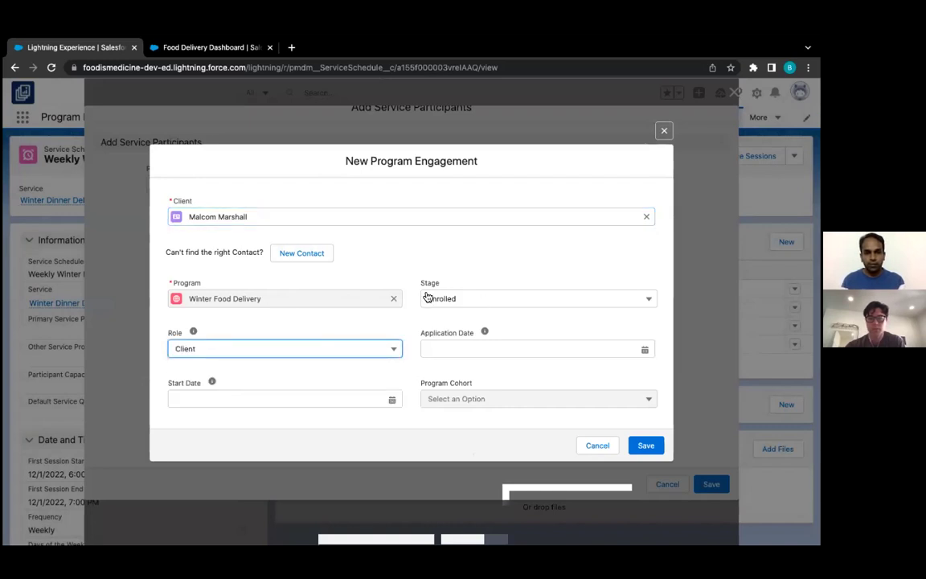
pyautogui.click(646, 446)
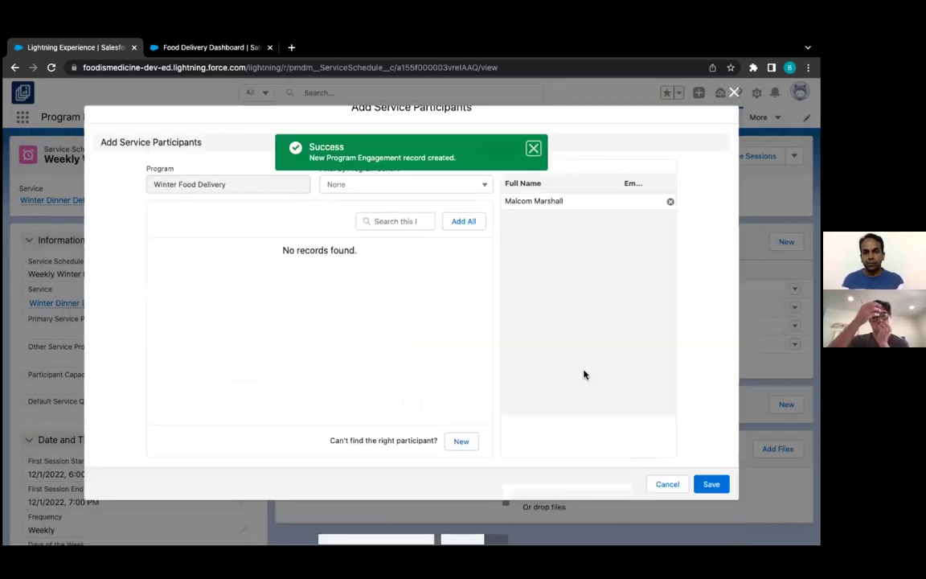
# Step: Enroll a second recent contact as Client and add both to the Weekly Winter Dinner schedule
pyautogui.click(460, 441)
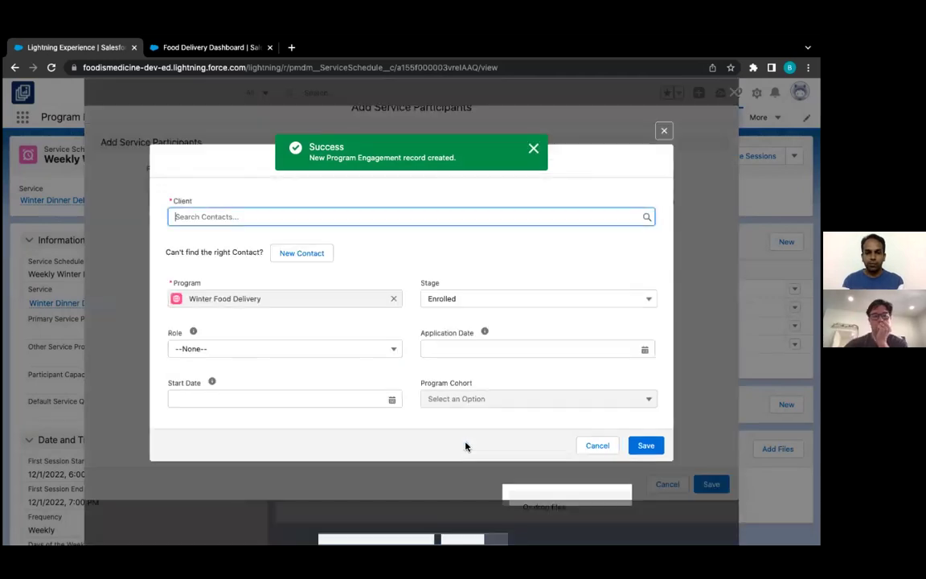
pyautogui.click(268, 217)
pyautogui.click(229, 287)
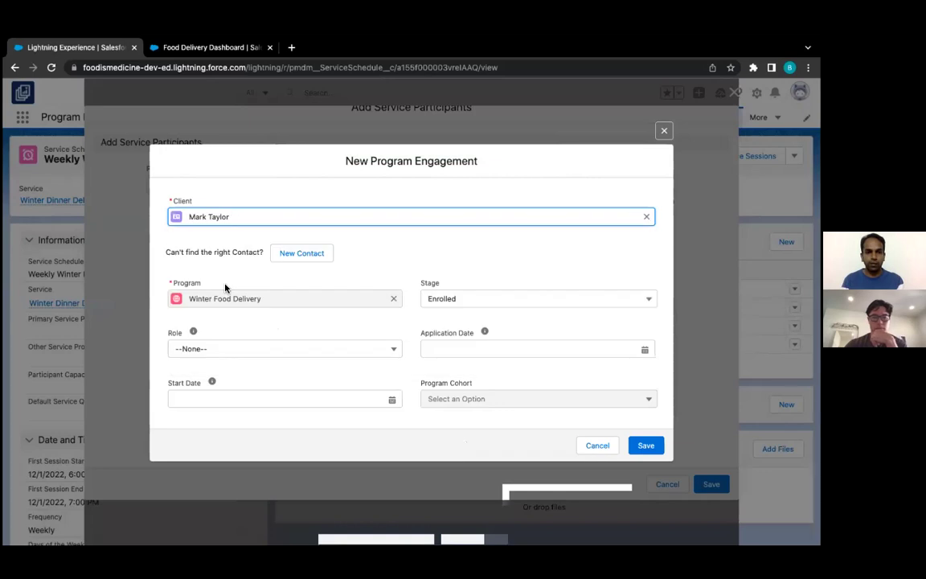
pyautogui.click(362, 349)
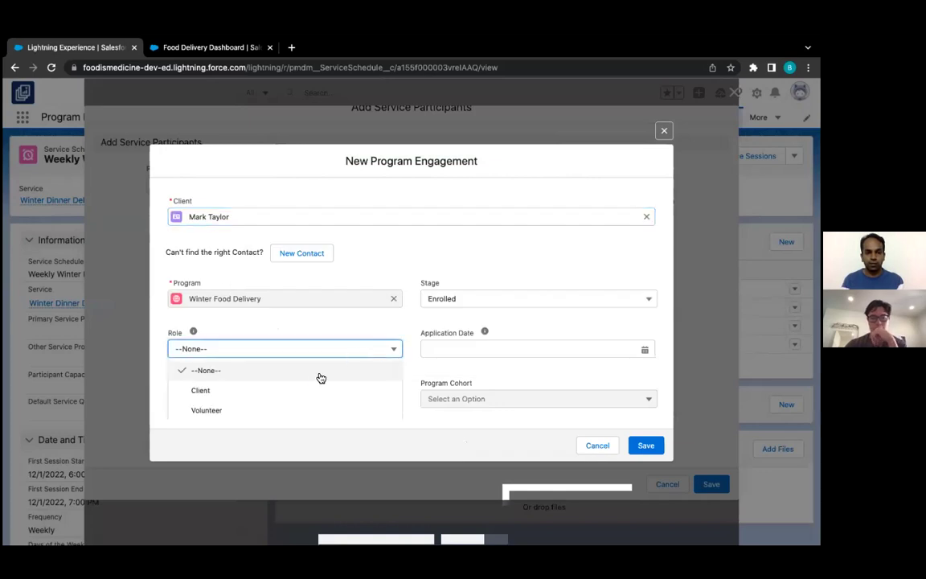
pyautogui.click(311, 389)
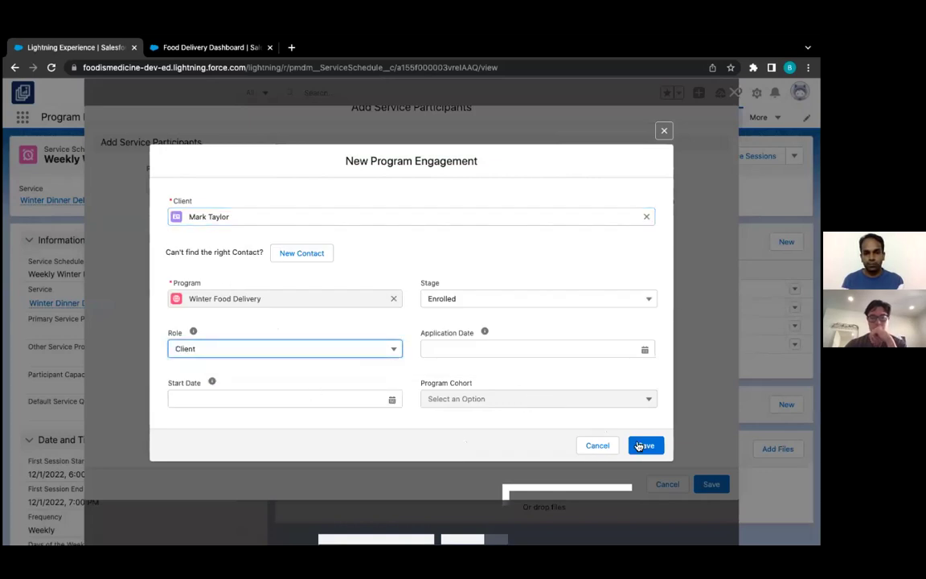
pyautogui.click(648, 446)
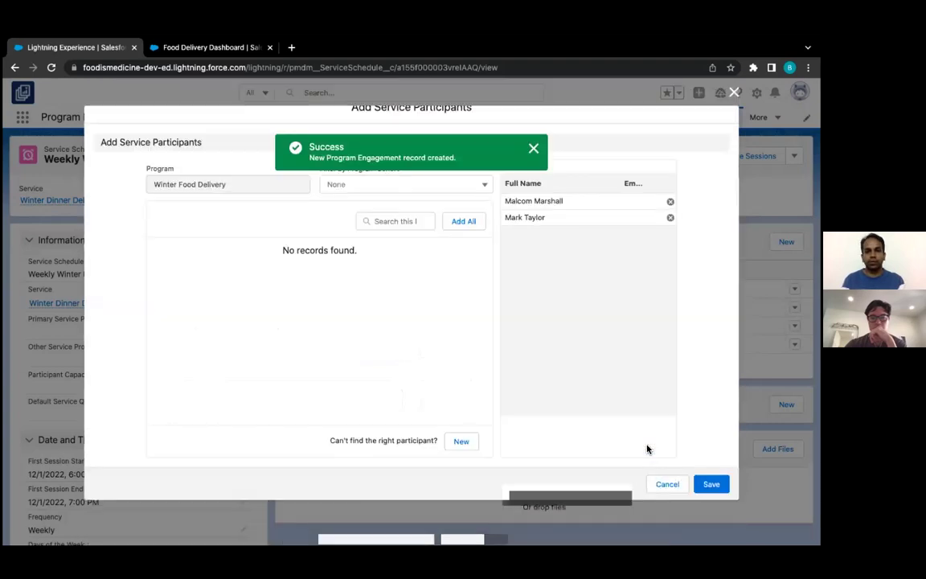
pyautogui.click(533, 149)
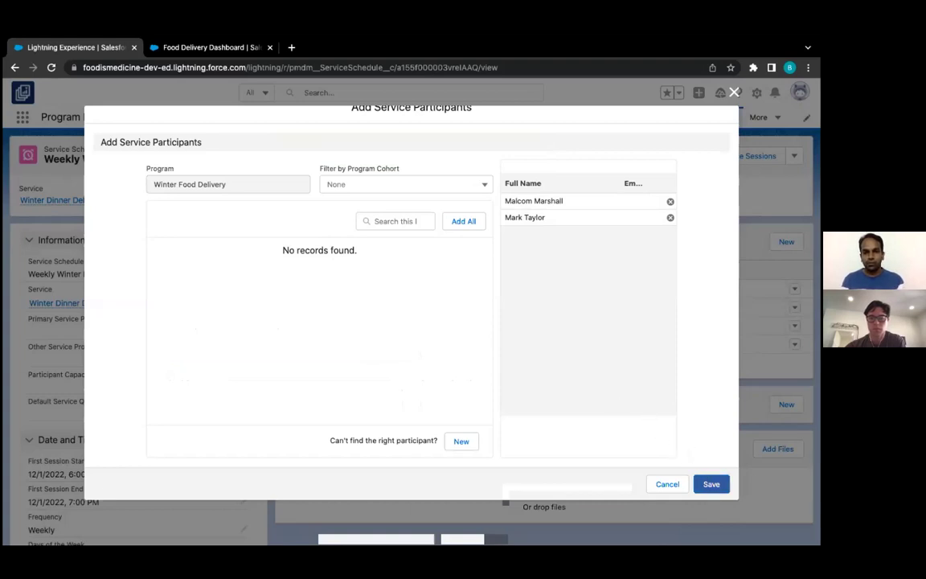
pyautogui.click(710, 485)
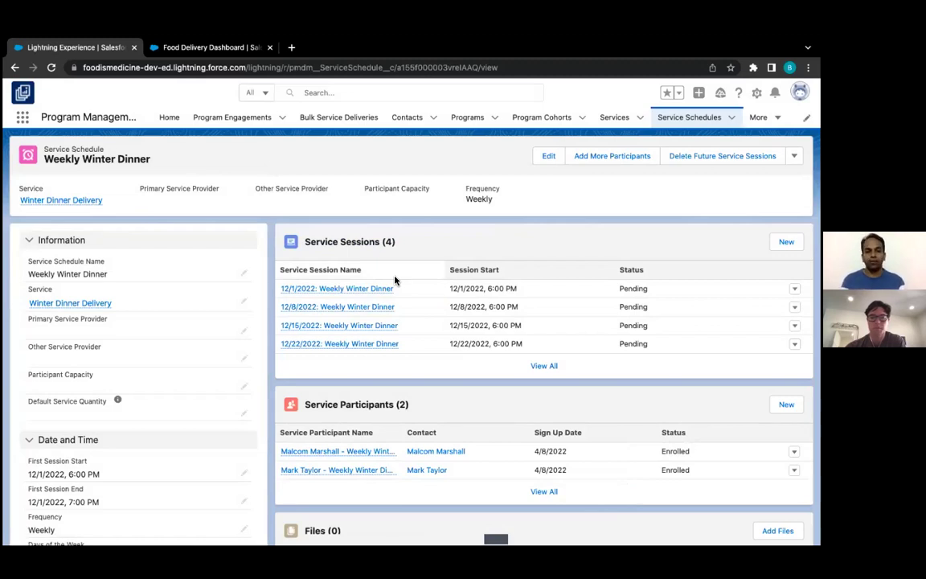
# Step: Open the 12/1/2022: Weekly Winter Dinner session record from the Service Sessions list
pyautogui.click(331, 290)
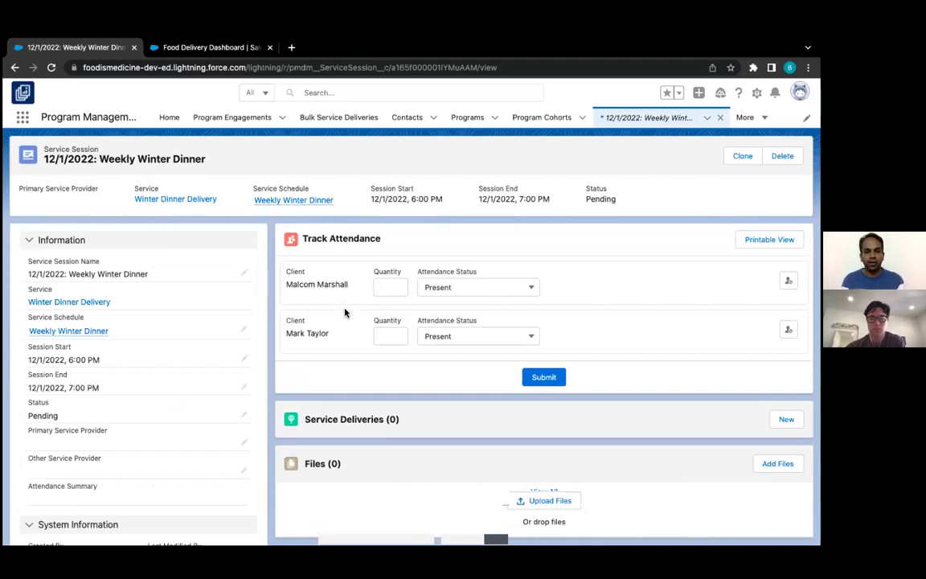
# Step: Record the first client as Present with quantity 1
pyautogui.click(394, 287)
pyautogui.write('1')
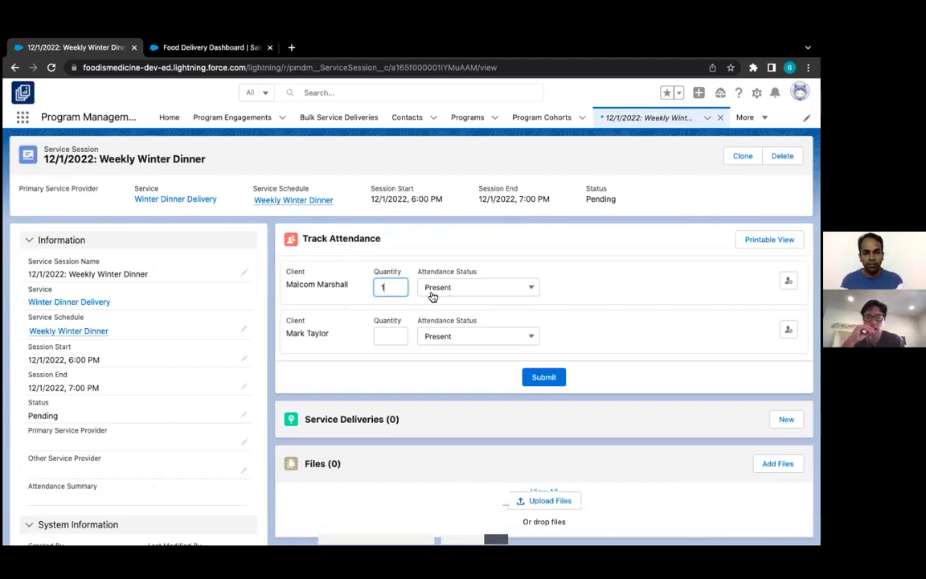
pyautogui.click(481, 289)
pyautogui.click(477, 329)
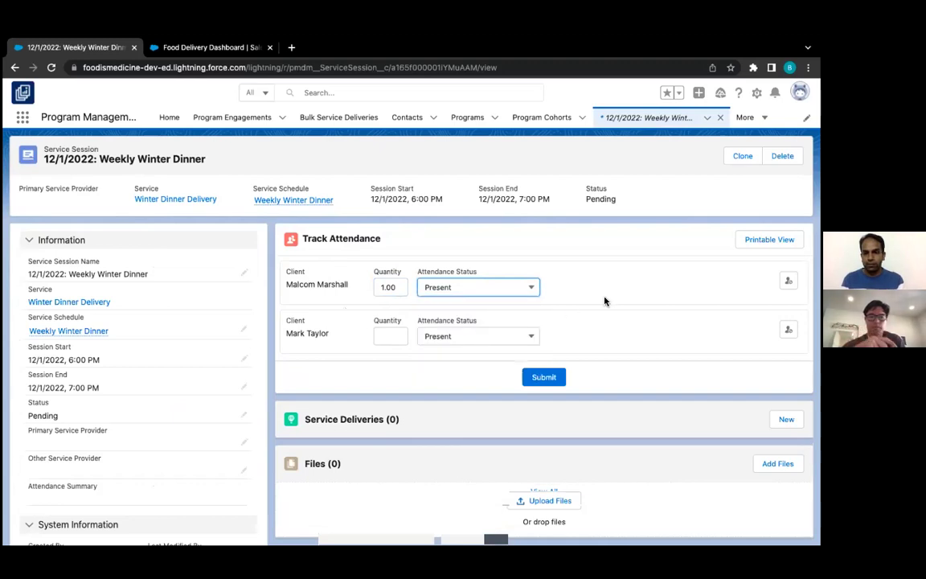
# Step: Record the second client Present with quantity 2, submit attendance, and view the Food Delivery Dashboard
pyautogui.click(391, 336)
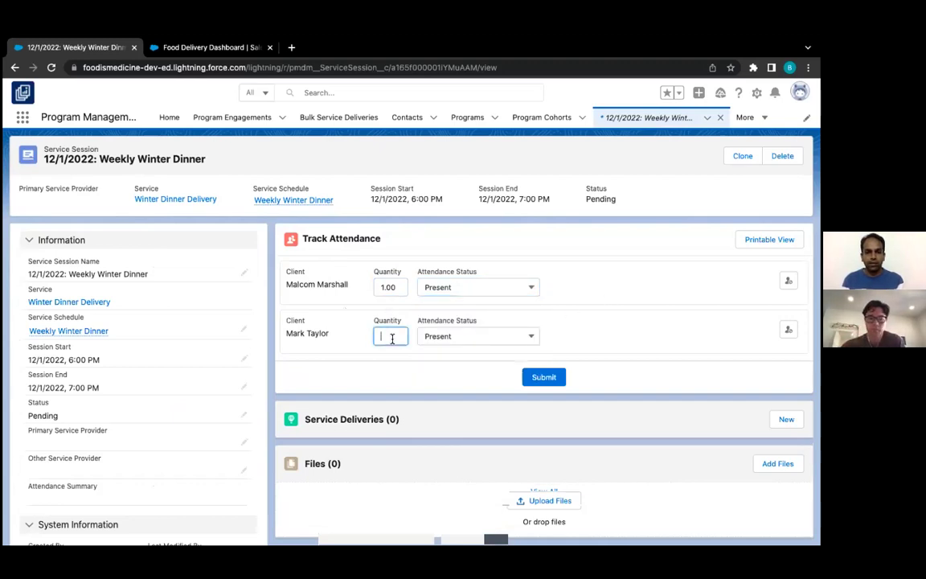
pyautogui.write('2')
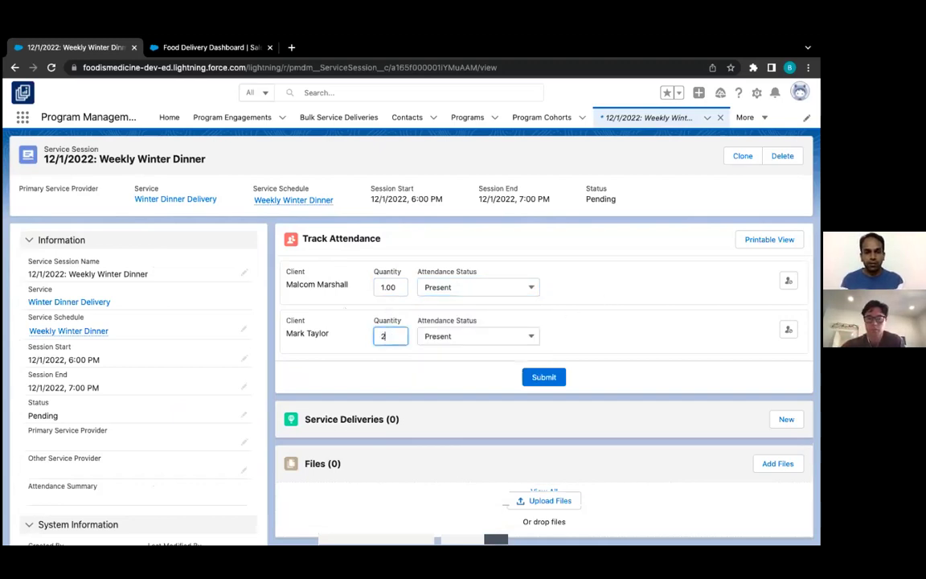
pyautogui.click(486, 358)
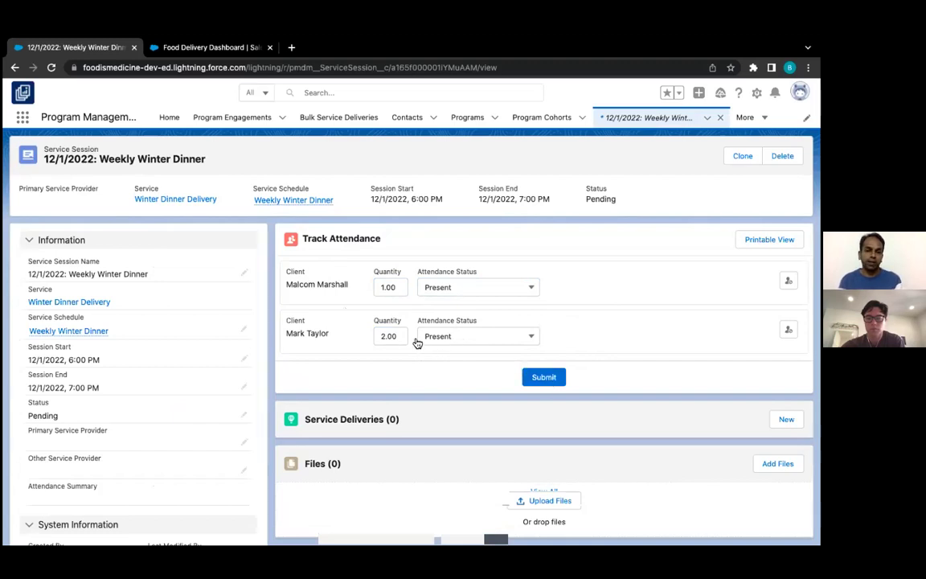
pyautogui.click(472, 341)
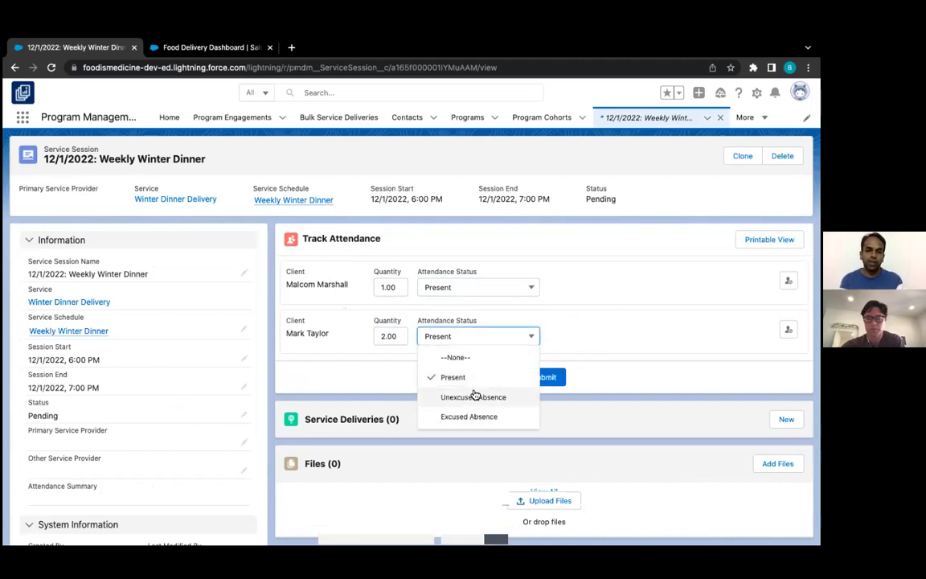
pyautogui.click(484, 374)
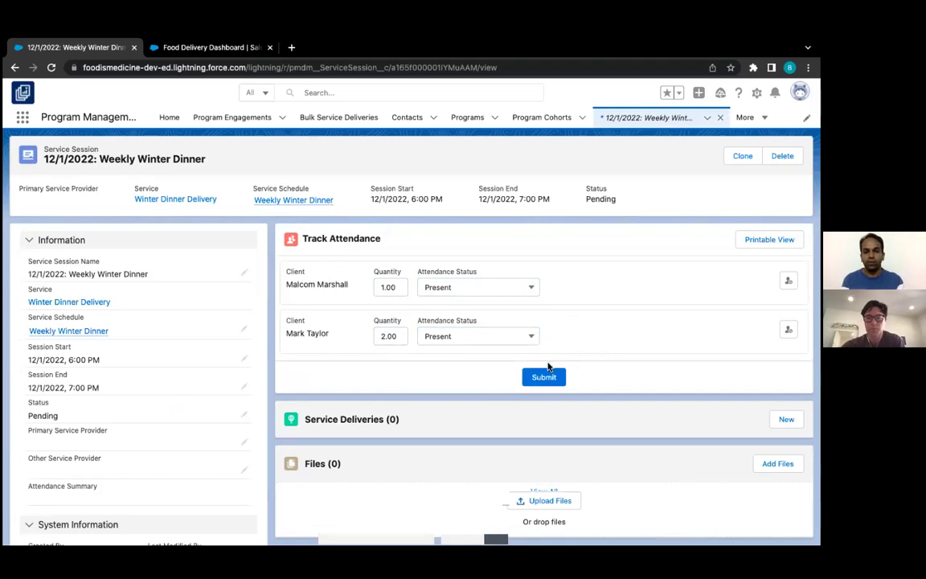
pyautogui.click(550, 378)
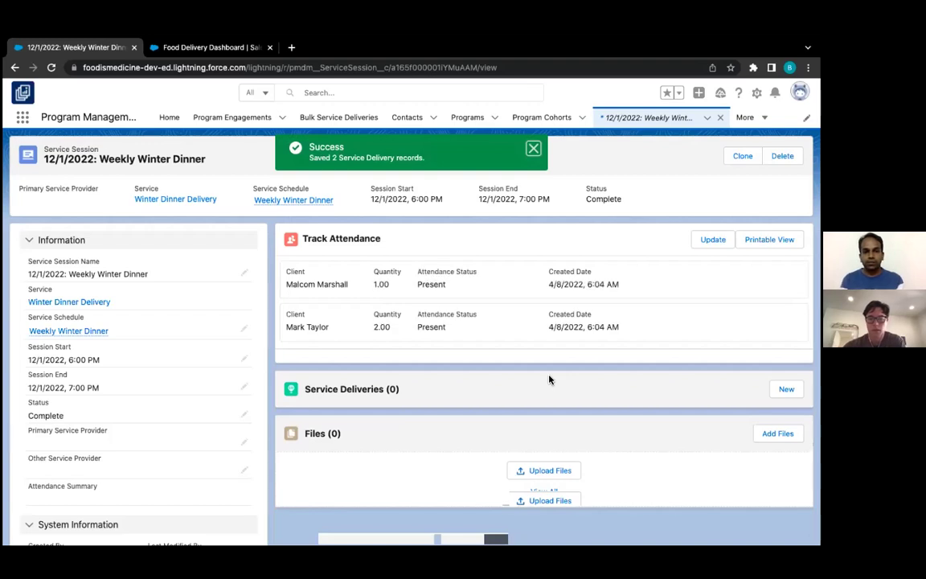
pyautogui.click(533, 148)
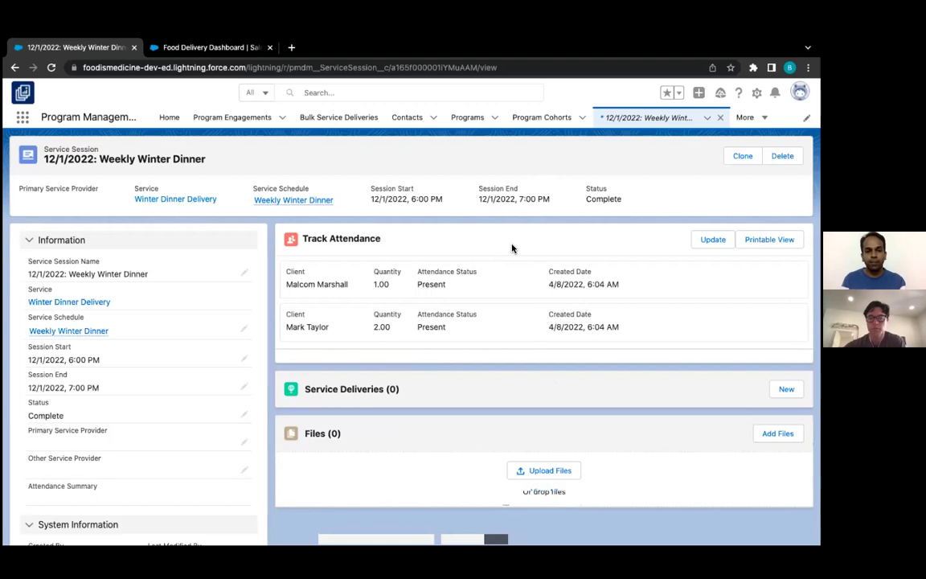
pyautogui.click(200, 49)
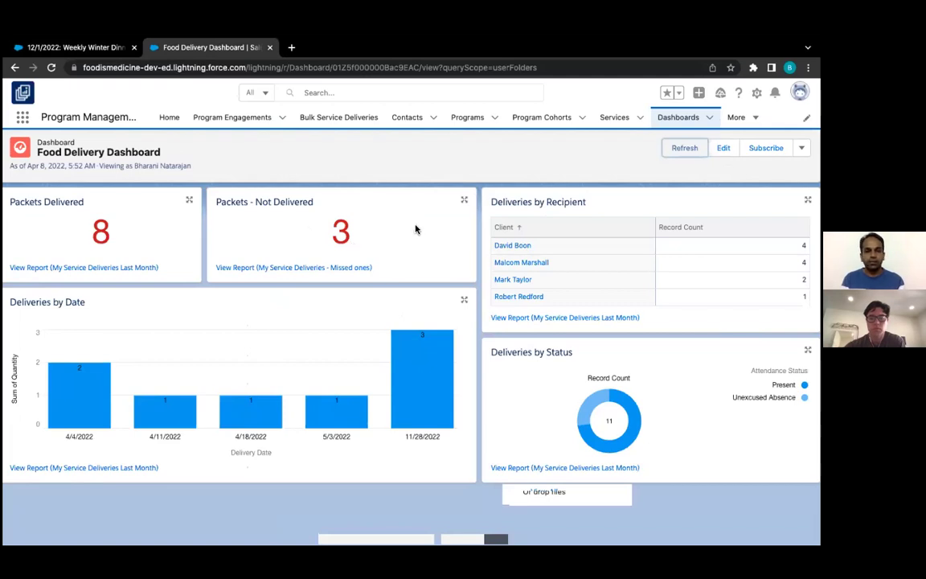
# Step: Refresh the Food Delivery Dashboard to show 11 packets delivered, including 3 on 12/2/2022
pyautogui.click(676, 151)
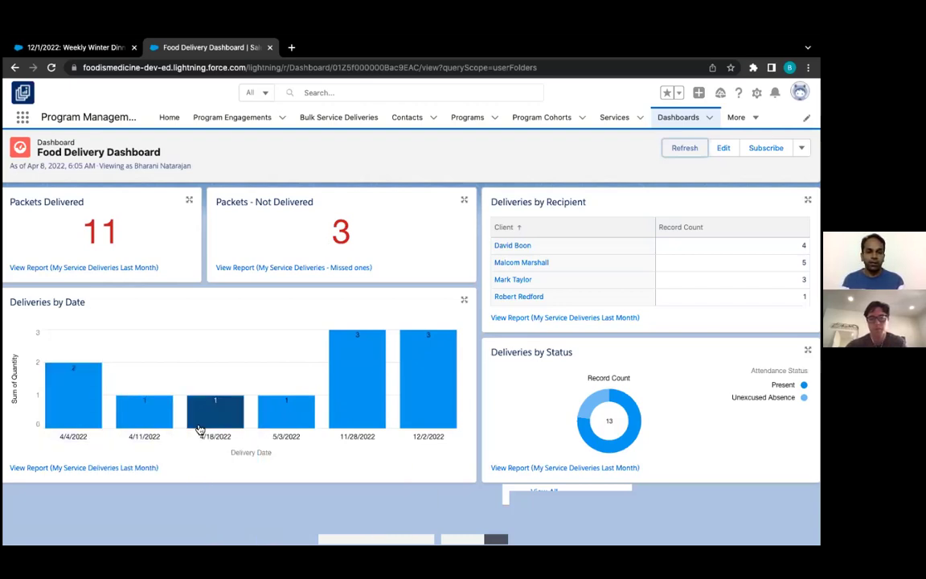
pyautogui.moveTo(413, 423)
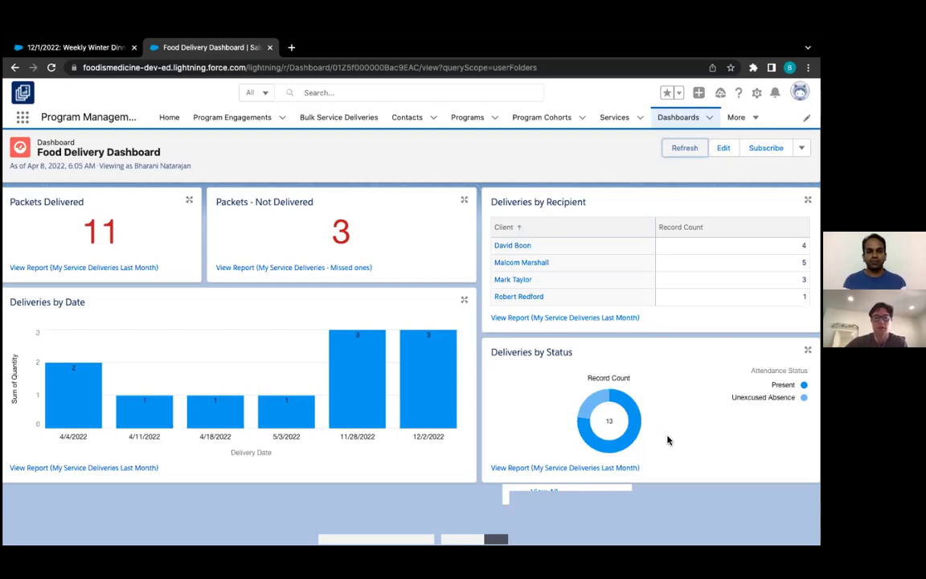
pyautogui.moveTo(680, 522)
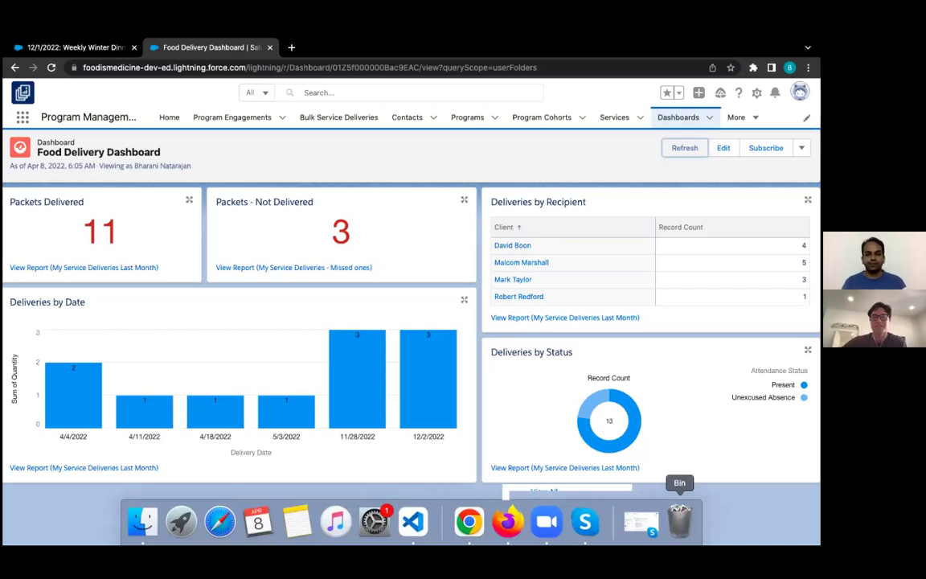